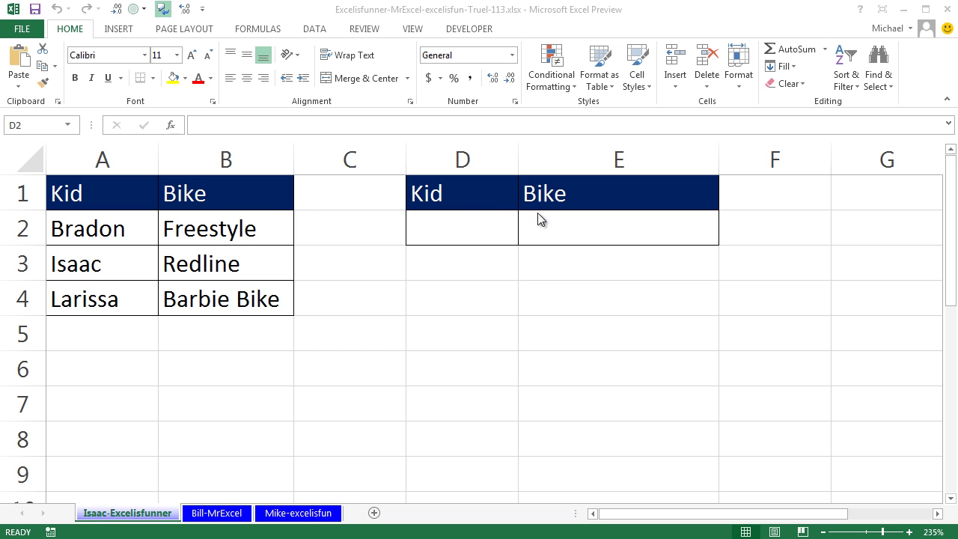
Give D2 List data validation sourced from the kid names =$A$2:$A$4
click(415, 227)
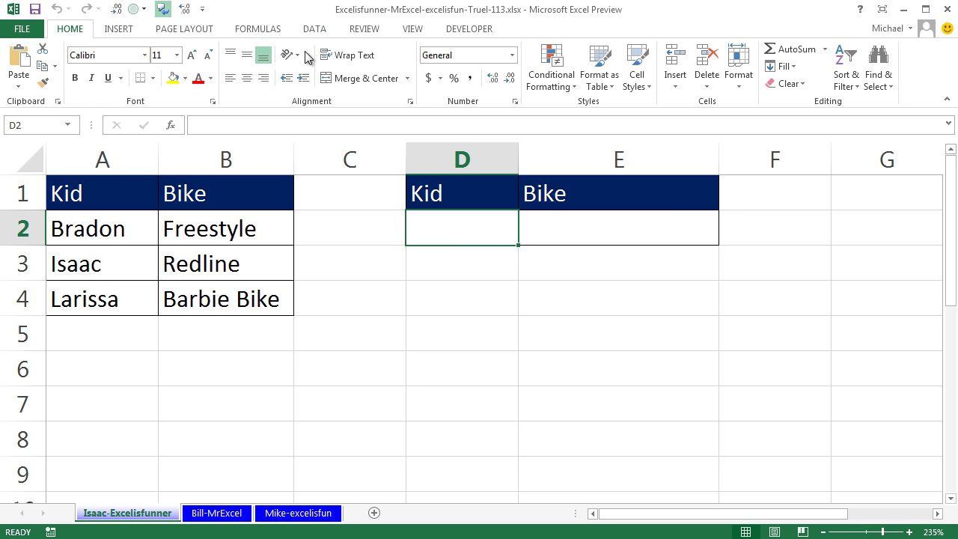
click(315, 30)
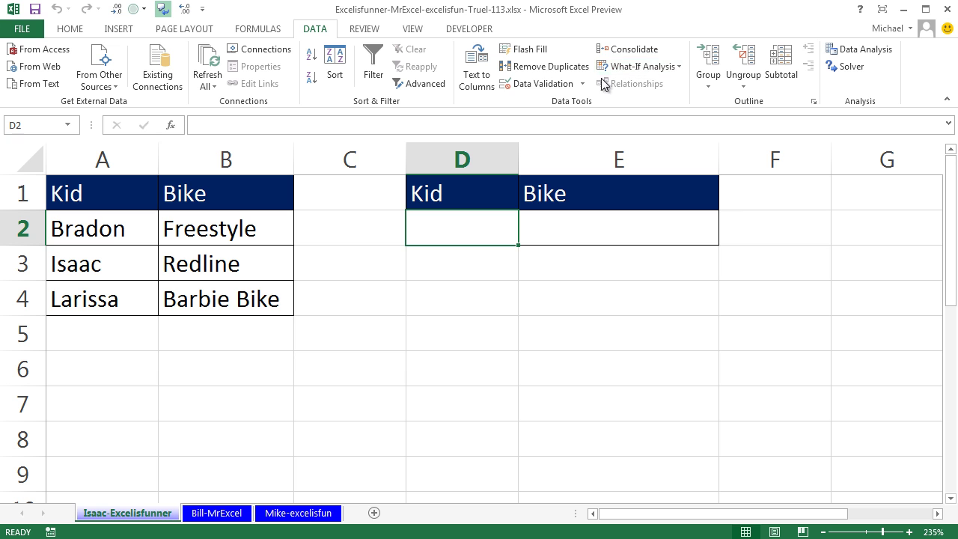
click(505, 84)
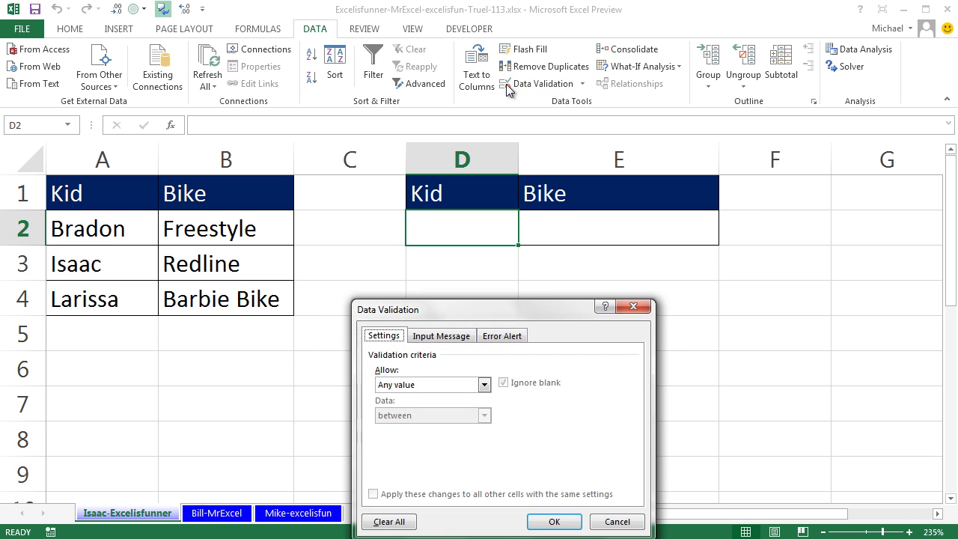
click(485, 384)
click(429, 427)
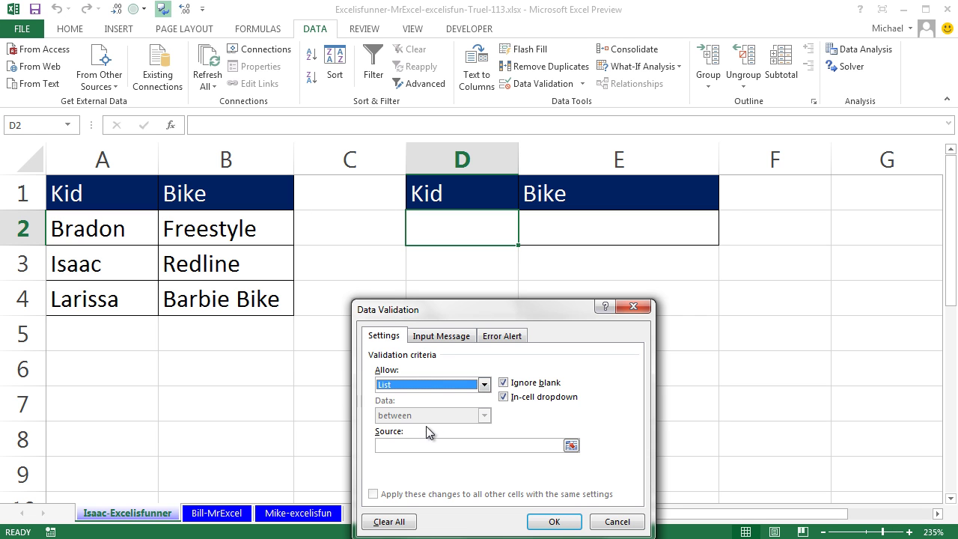
click(570, 446)
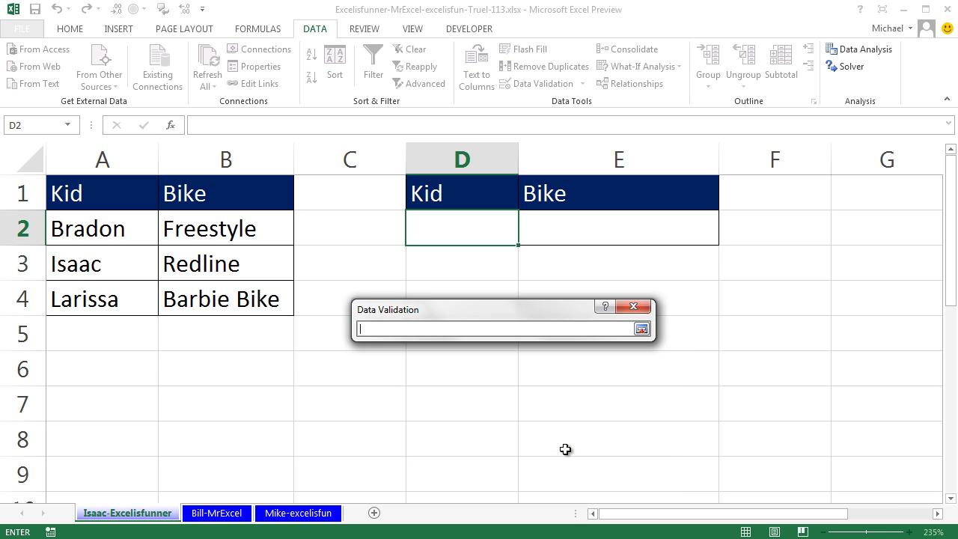
click(226, 233)
drag(225, 234, 241, 305)
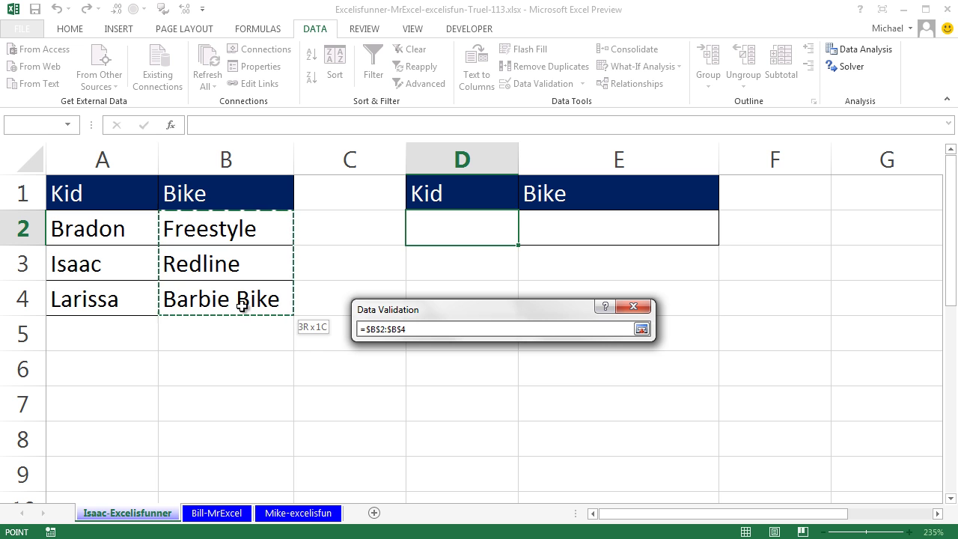
drag(107, 216, 129, 302)
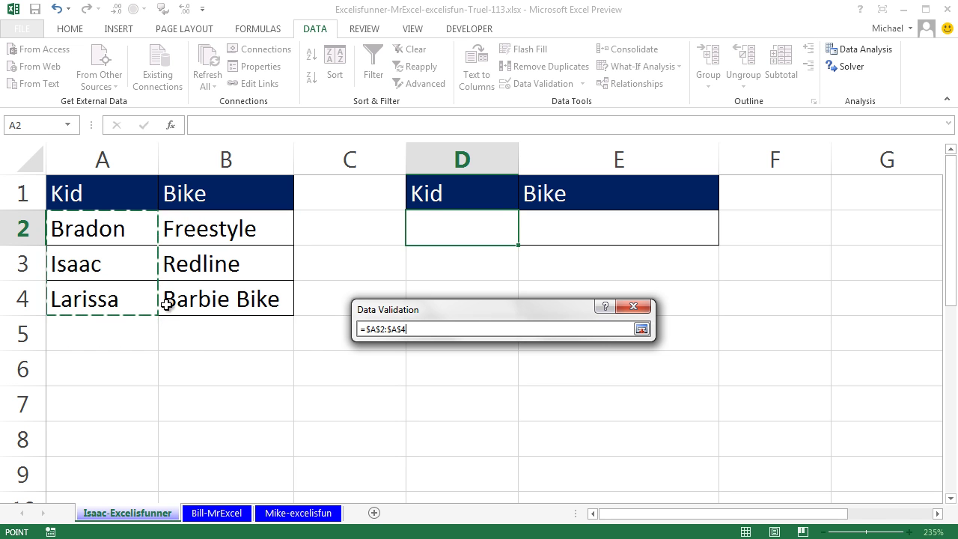
click(641, 330)
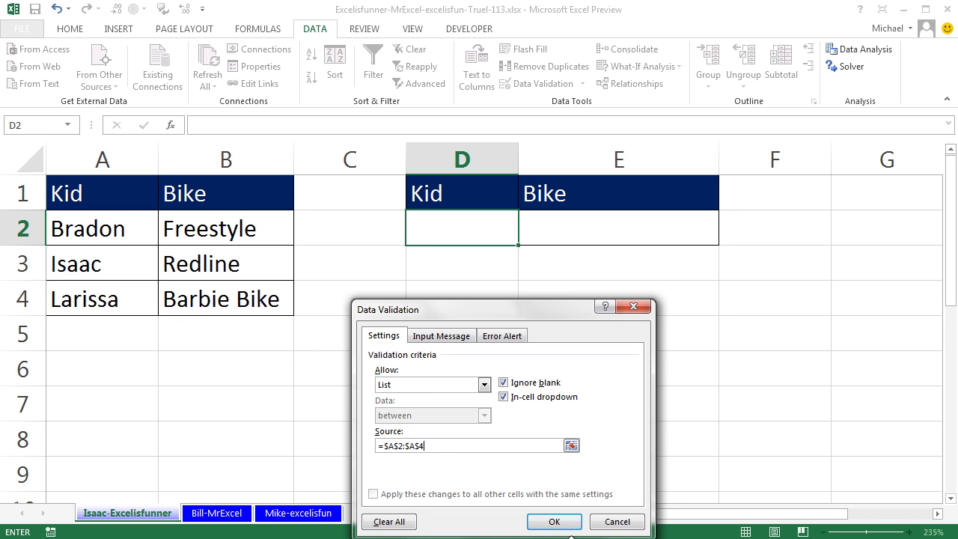
click(563, 522)
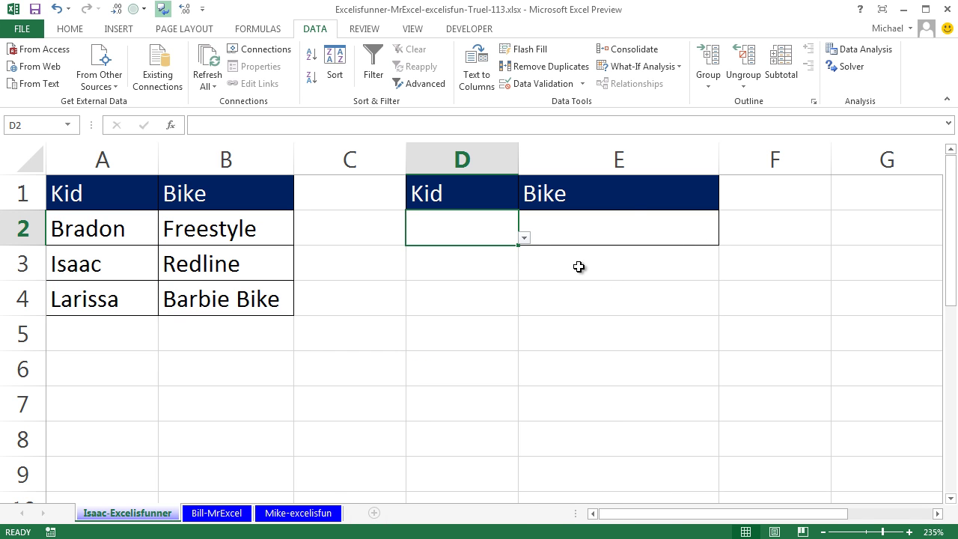
Try D2's dropdown with Isaac, Bradon and Larissa, leaving Isaac selected
click(524, 238)
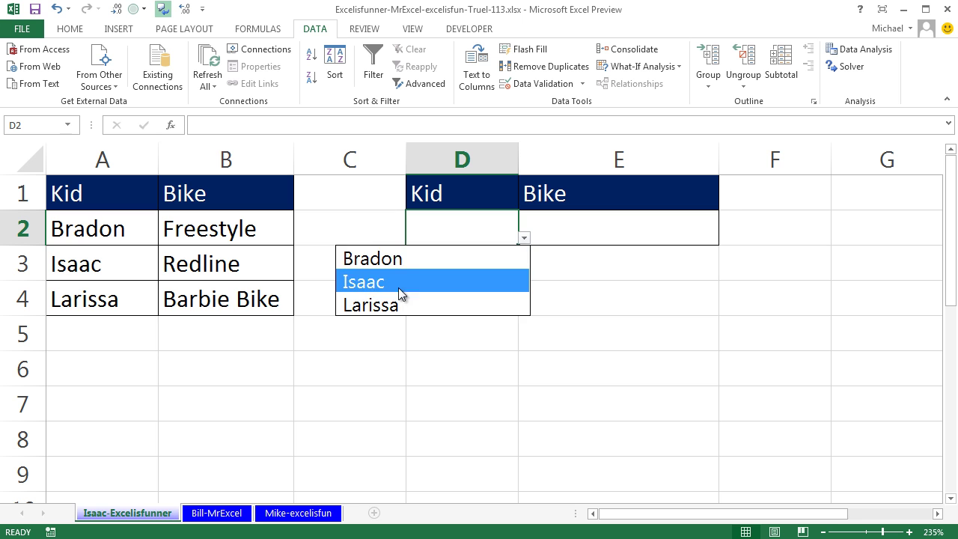
click(444, 284)
click(525, 248)
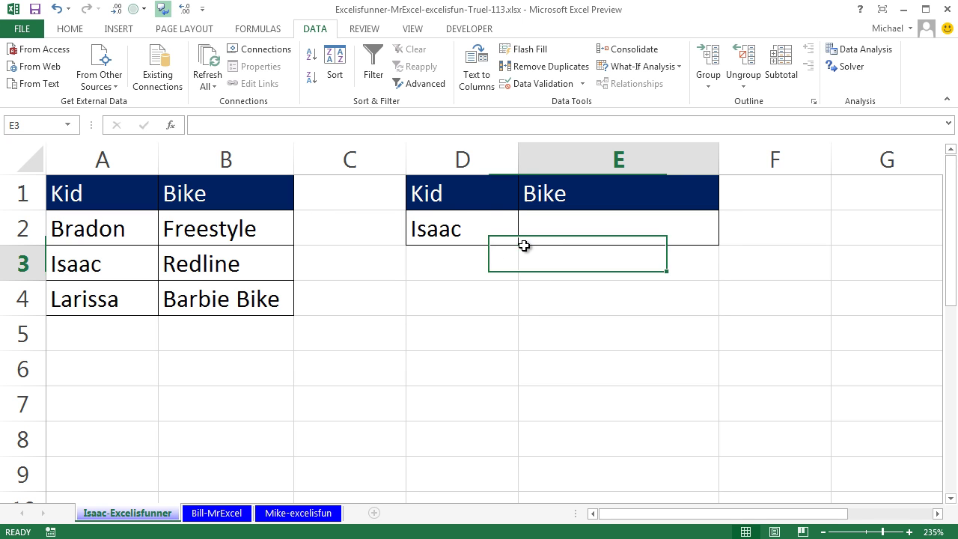
click(471, 221)
click(522, 239)
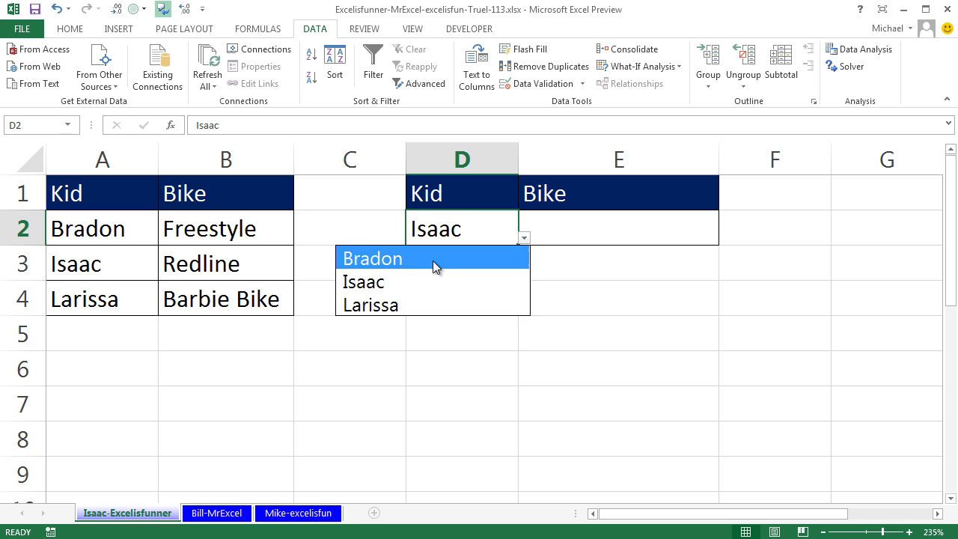
click(432, 260)
click(525, 238)
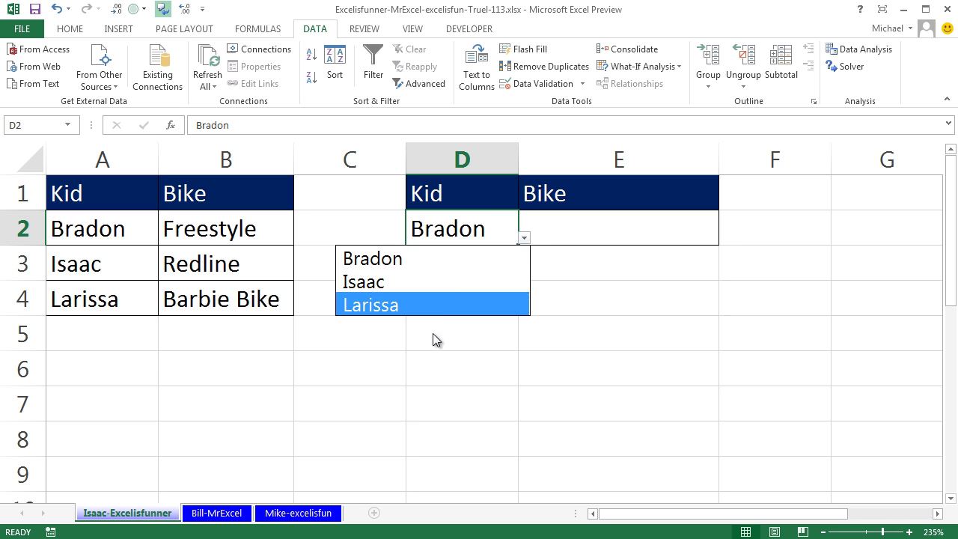
click(437, 313)
click(524, 238)
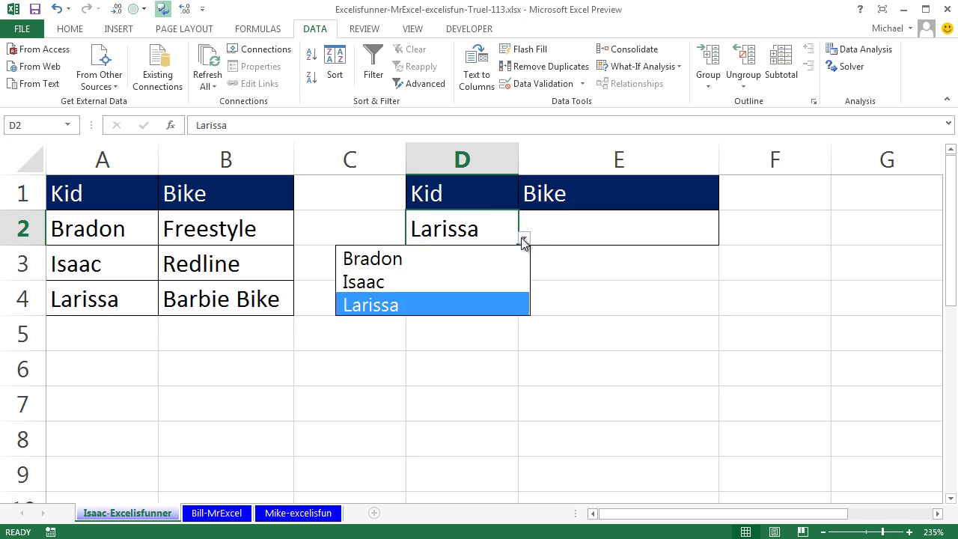
click(440, 284)
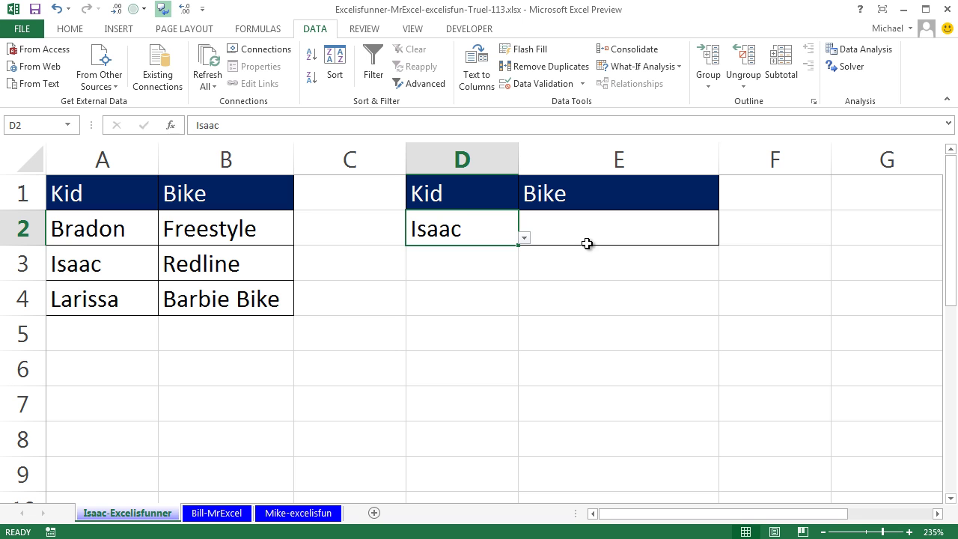
click(585, 242)
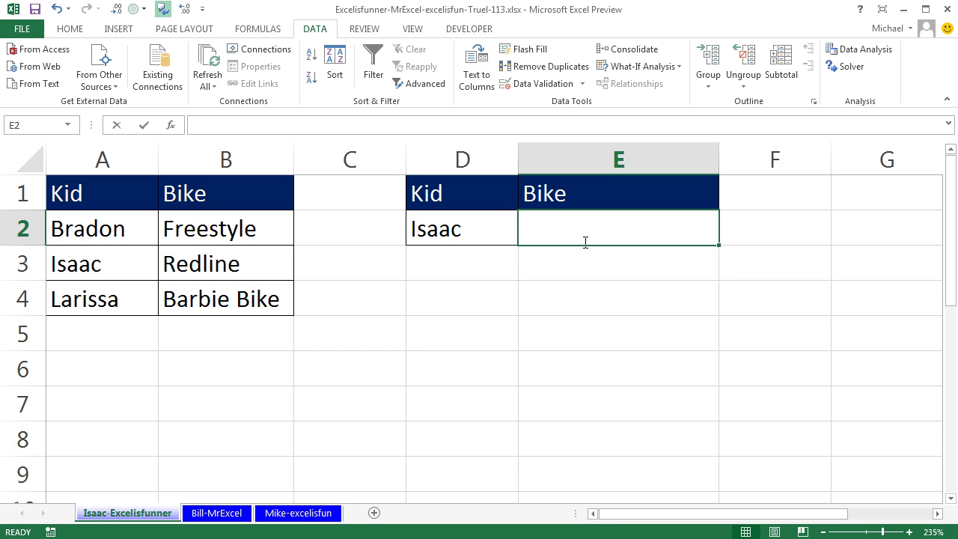
Enter =VLOOKUP(D2,A2:B4,2) in E2 so it returns Isaac's bike, Redline
text(=v)
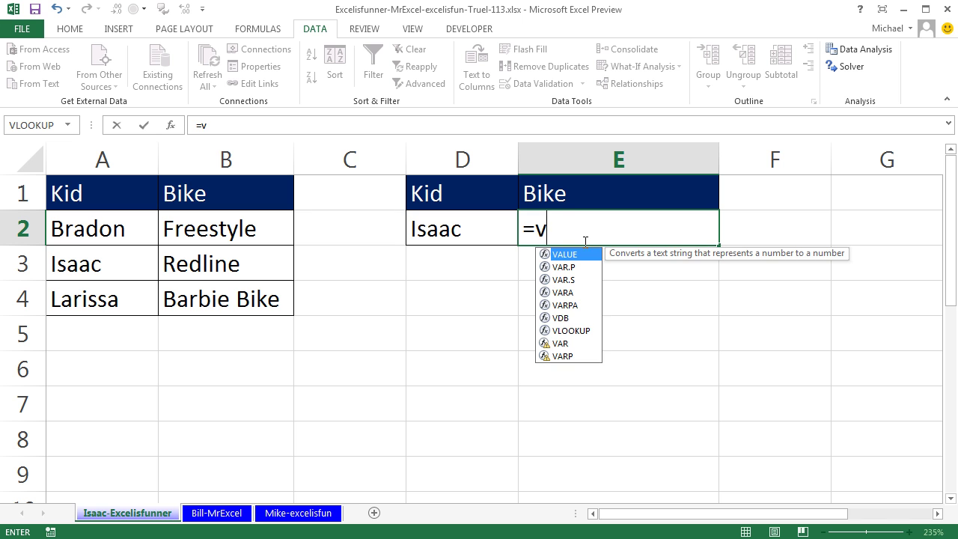
double_click(570, 331)
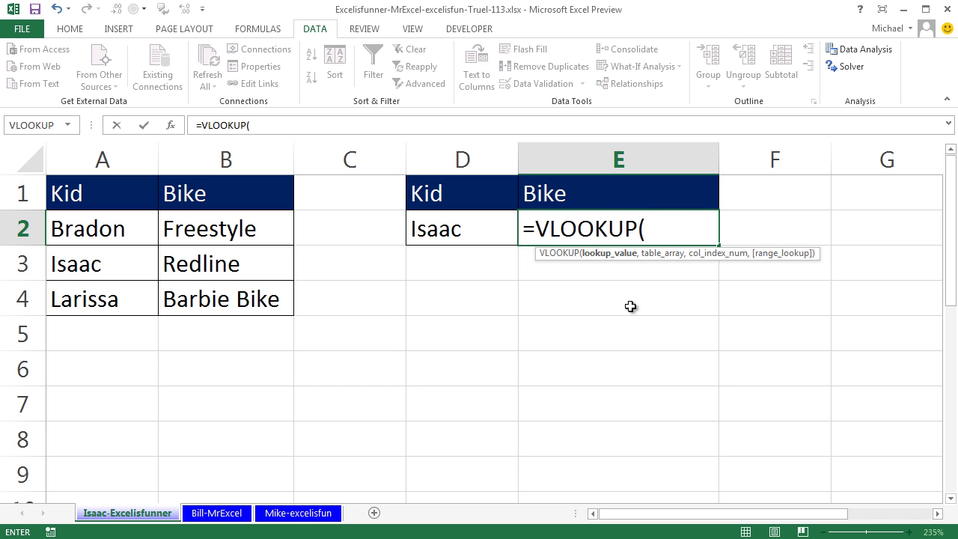
text(,)
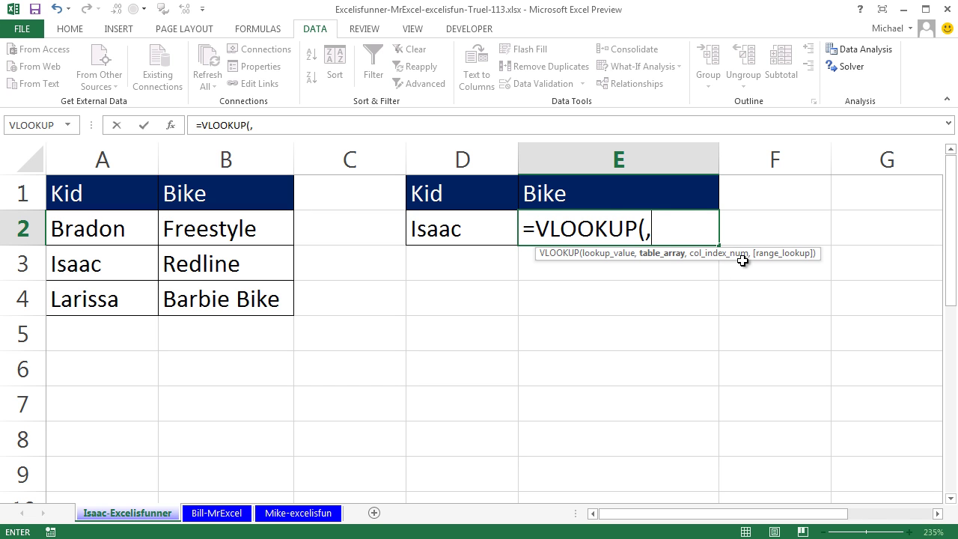
key(BackSpace)
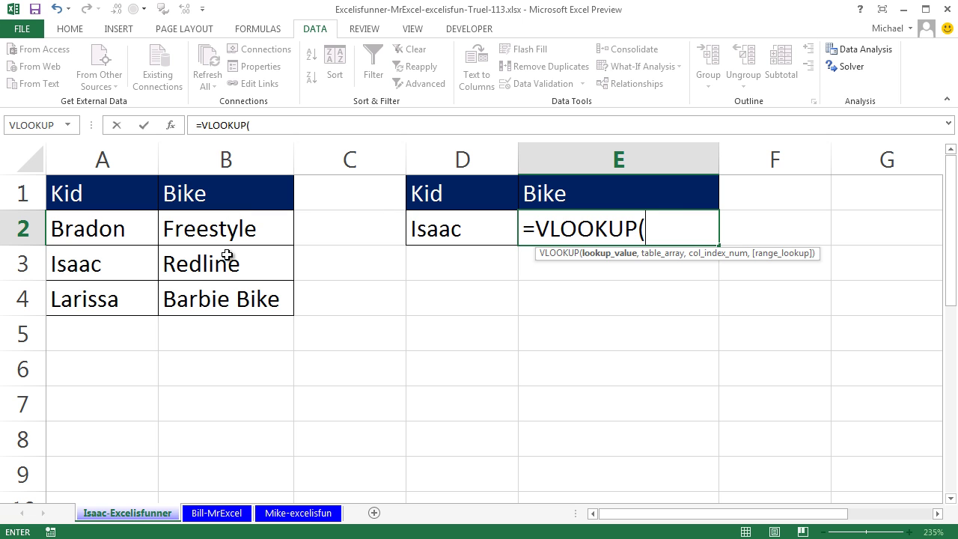
click(493, 218)
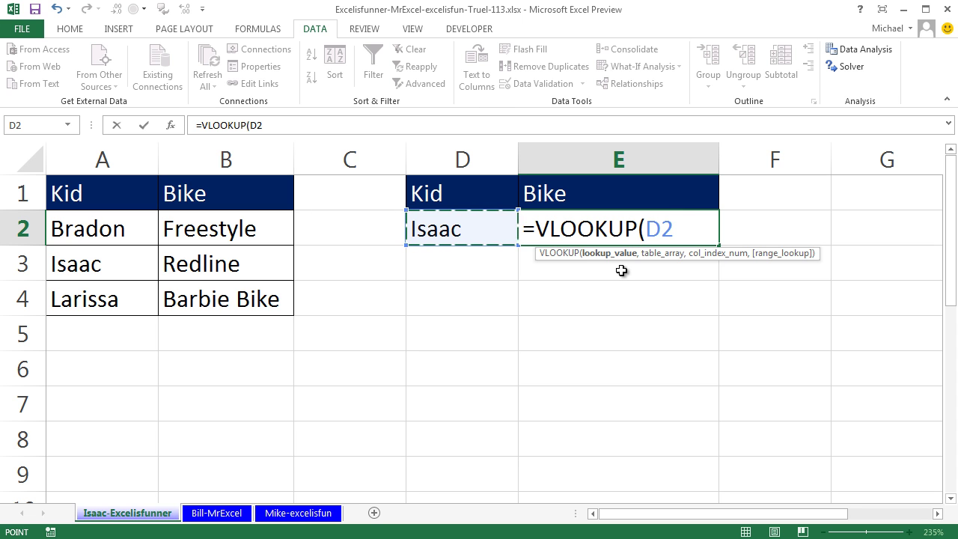
text(,)
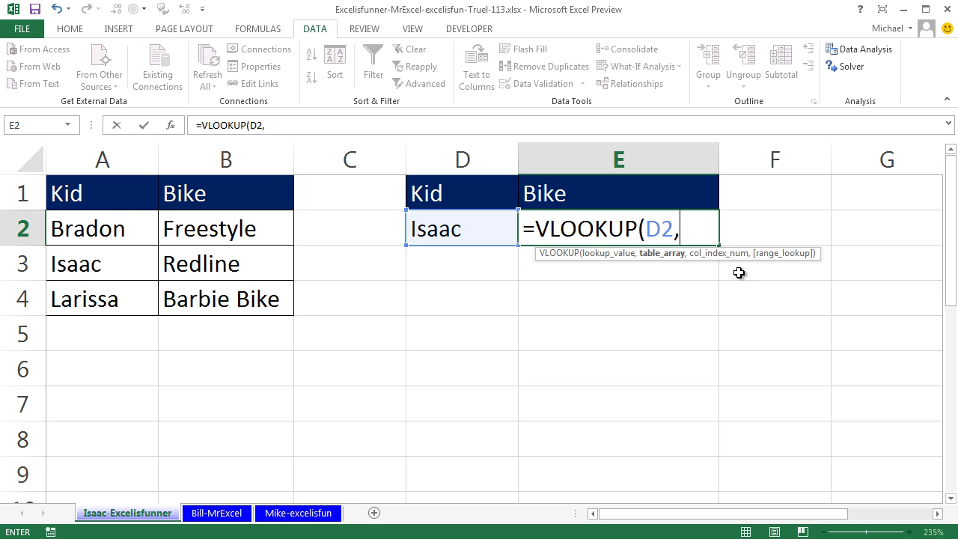
drag(199, 231, 124, 299)
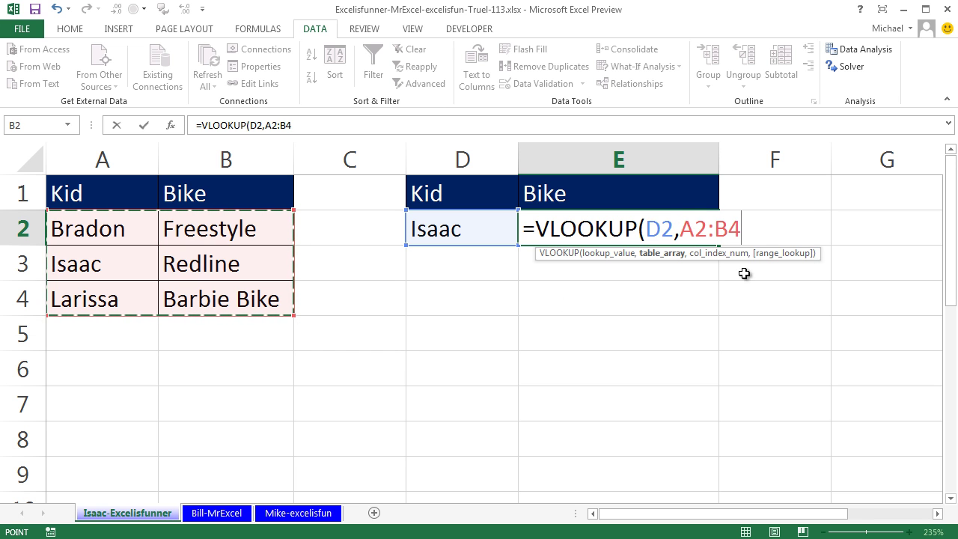
text(,)
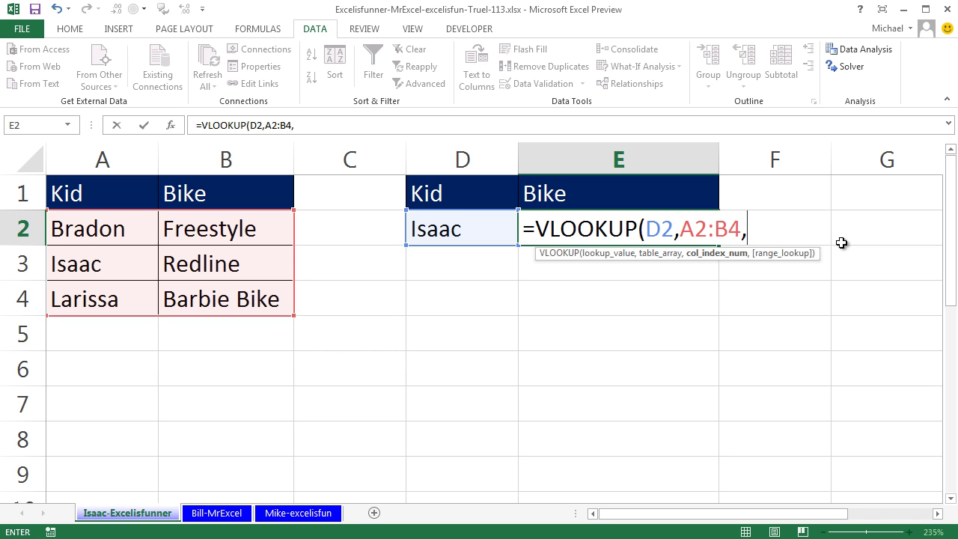
text(2)
key(Return)
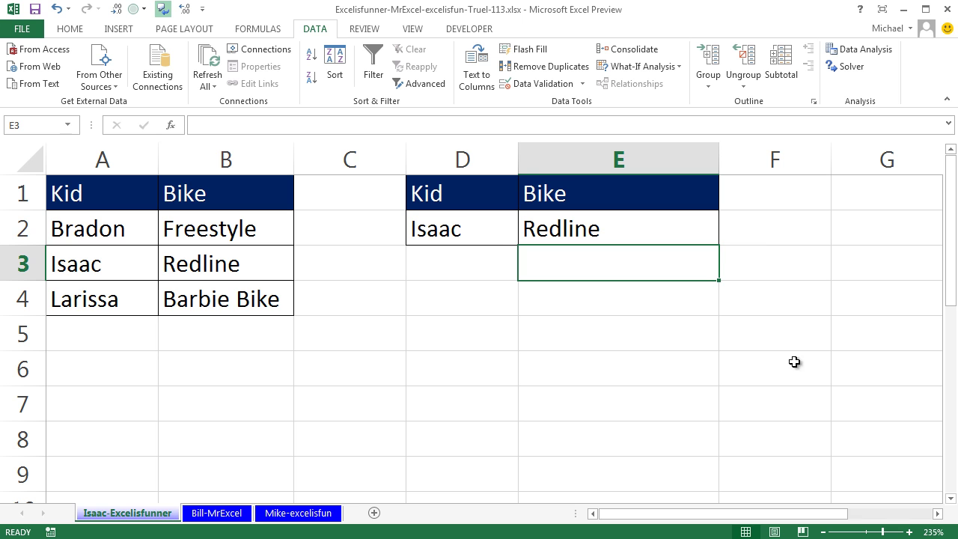
Test E2's lookup with Bradon, Larissa and Isaac, then switch to the Bill-MrExcel sheet
key(Up)
key(Left)
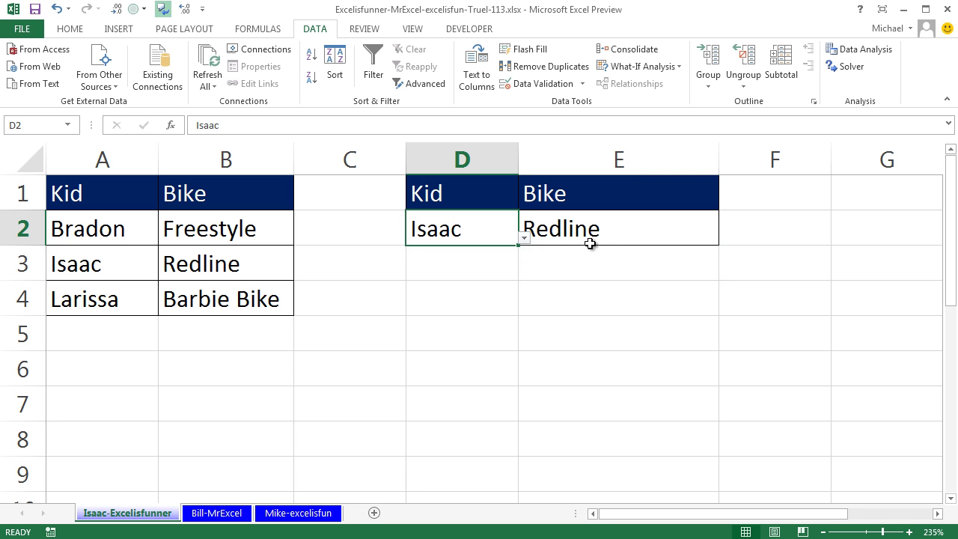
click(526, 237)
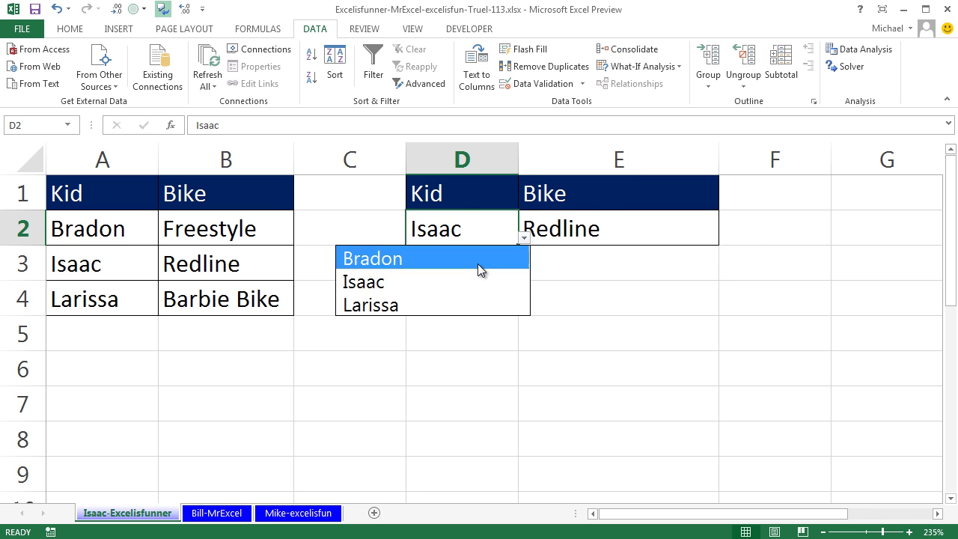
click(410, 262)
click(525, 238)
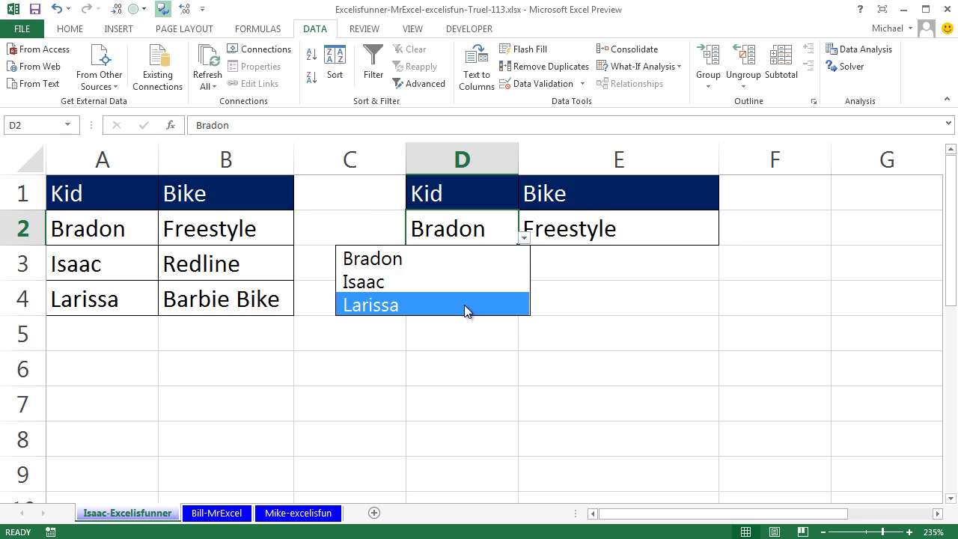
click(464, 304)
click(524, 238)
click(457, 284)
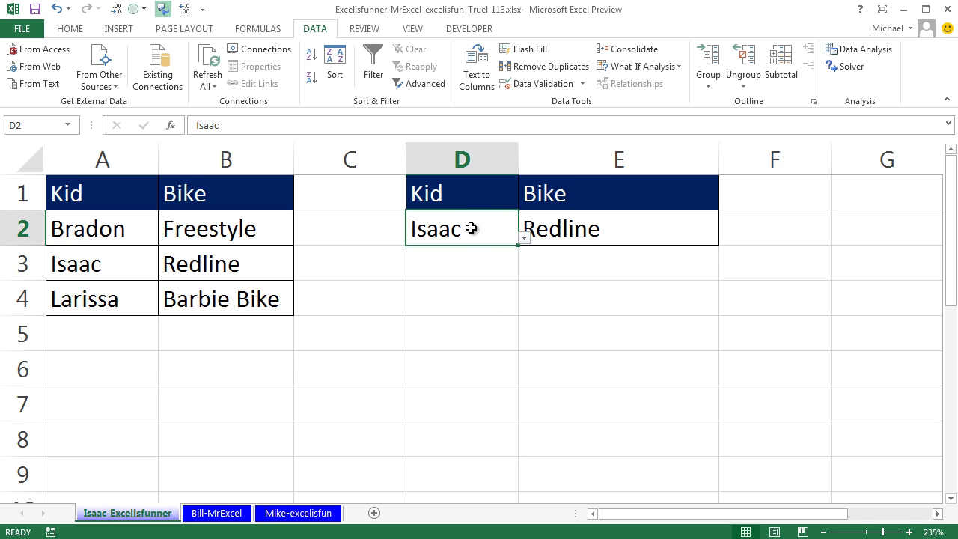
click(214, 512)
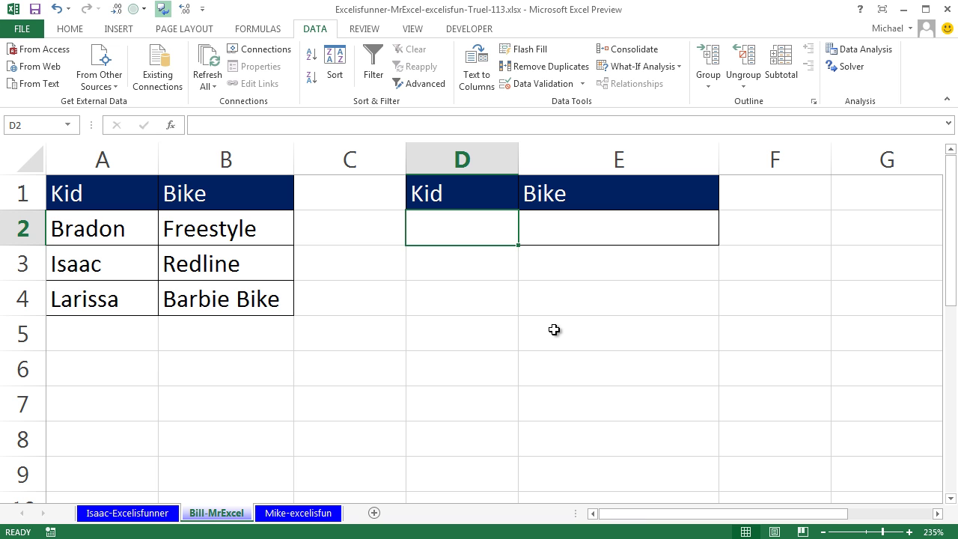
Set D2's validation to a List sourced from the kid names $A$2:$A$4
key(alt+d)
key(l)
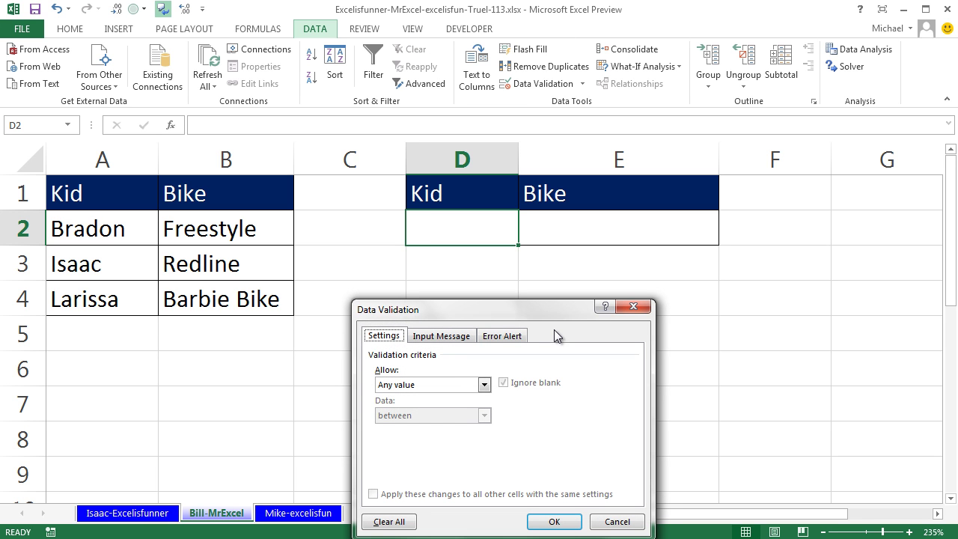
click(483, 385)
click(401, 427)
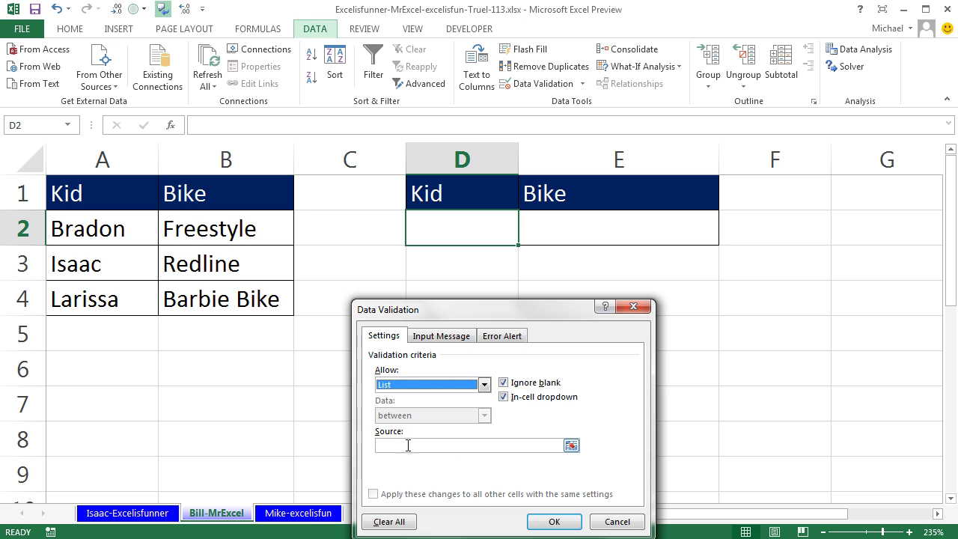
click(402, 447)
drag(79, 229, 87, 295)
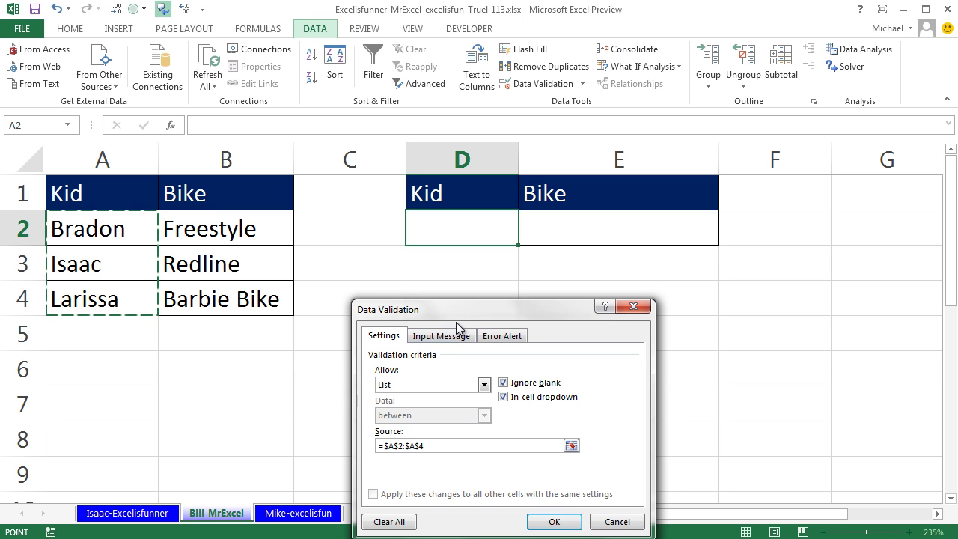
Add an input message titled 'choose from the list!' to D2's validation
click(439, 338)
click(398, 404)
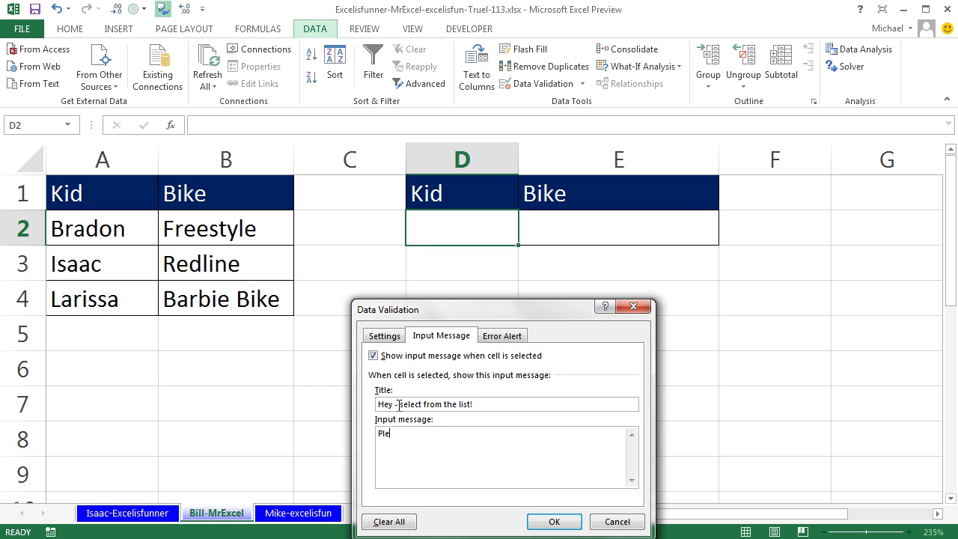
text(choose from the list!)
Apply the validation, check D2's input prompt, and pick Isaac from its dropdown
click(554, 521)
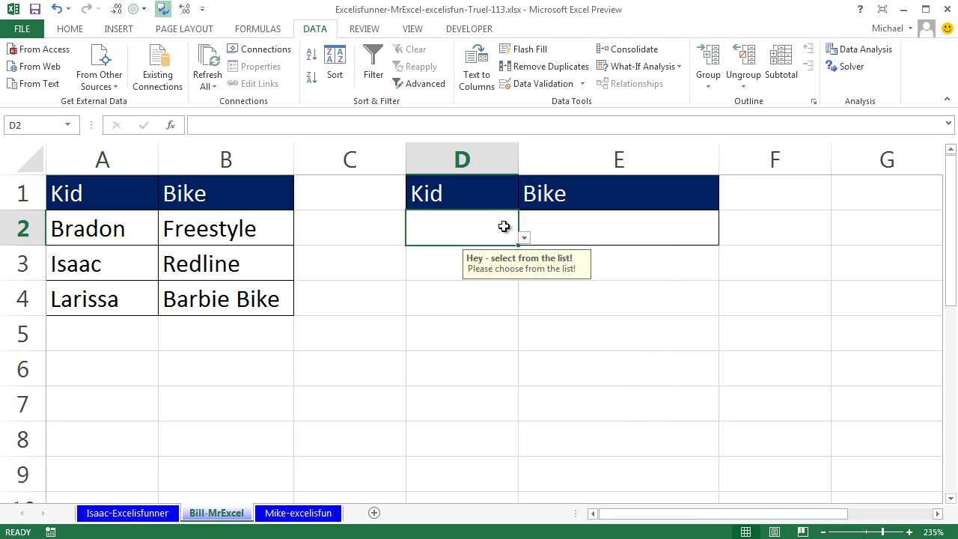
click(492, 340)
click(470, 229)
click(523, 238)
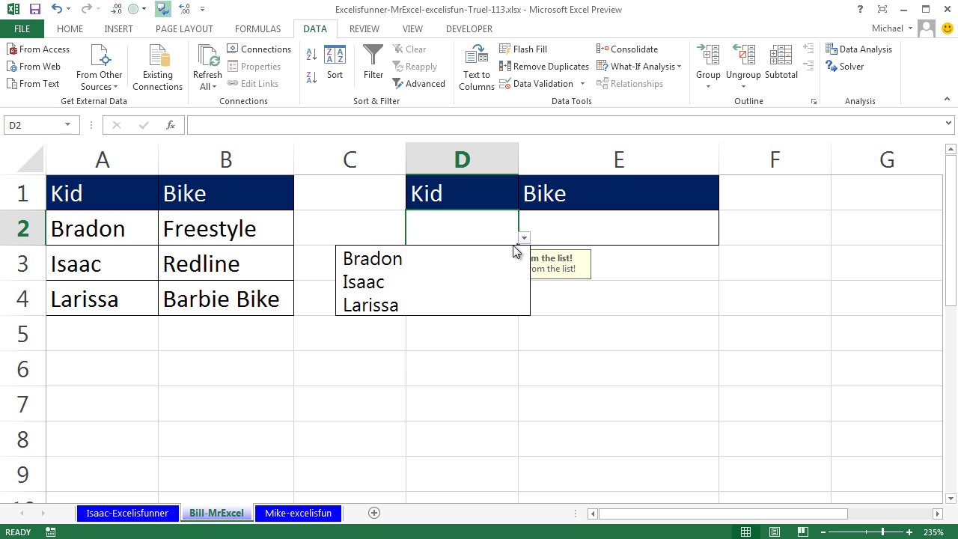
click(380, 282)
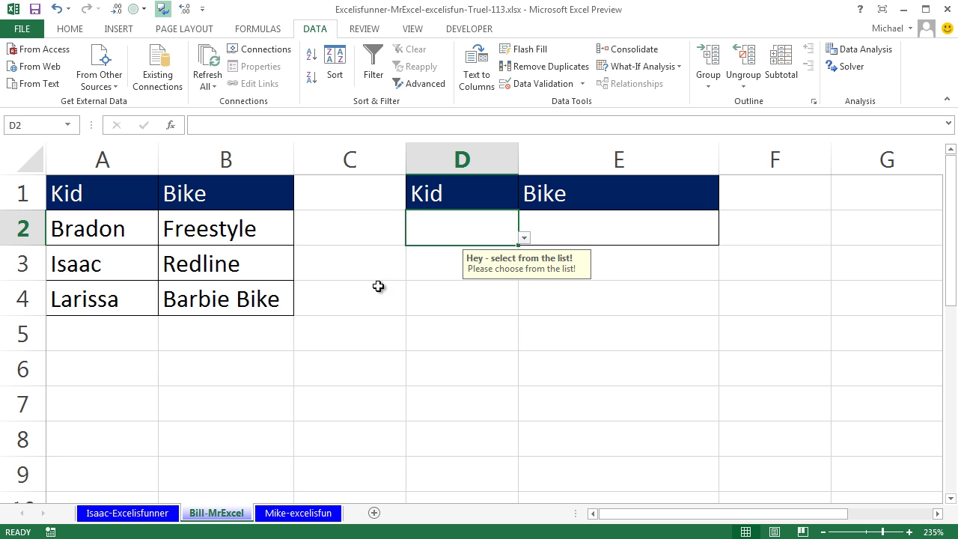
click(542, 232)
Enter =VLOOKUP(D2,$A$2:$B$4,2,False) in E2, returning Redline for Isaac
text(=VLO)
text(OK)
text(UOP)
key(BackSpace)
key(BackSpace)
text(P()
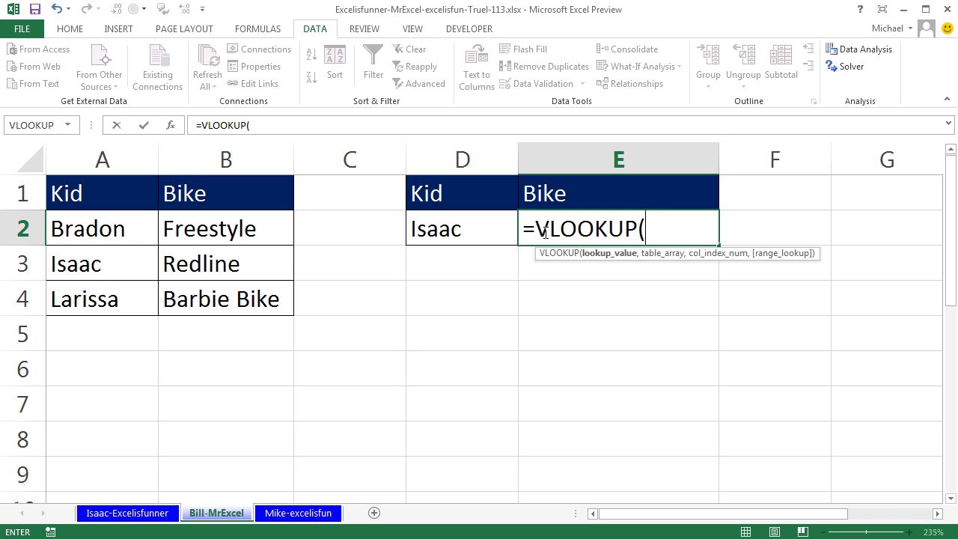
key(Left)
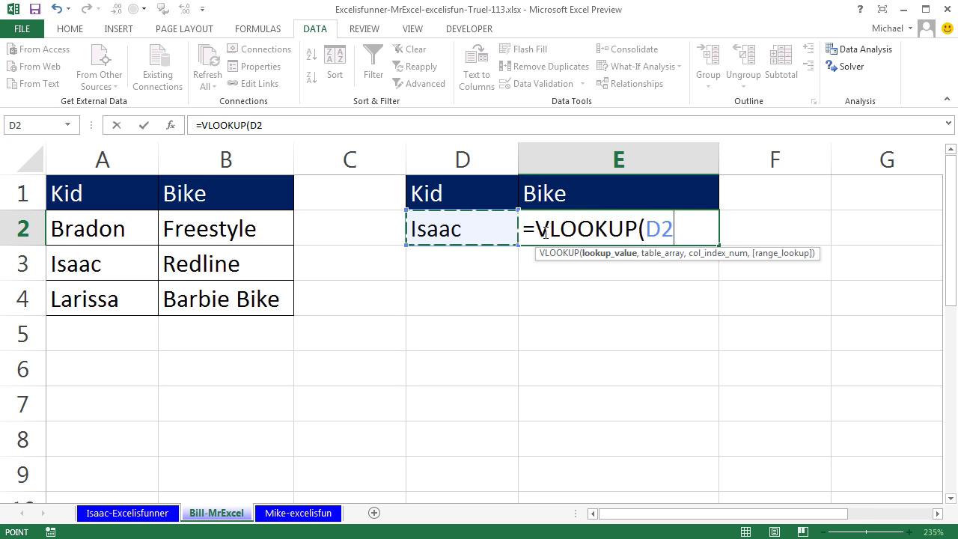
text(,)
key(Left)
key(Left)
key(Left)
key(Left)
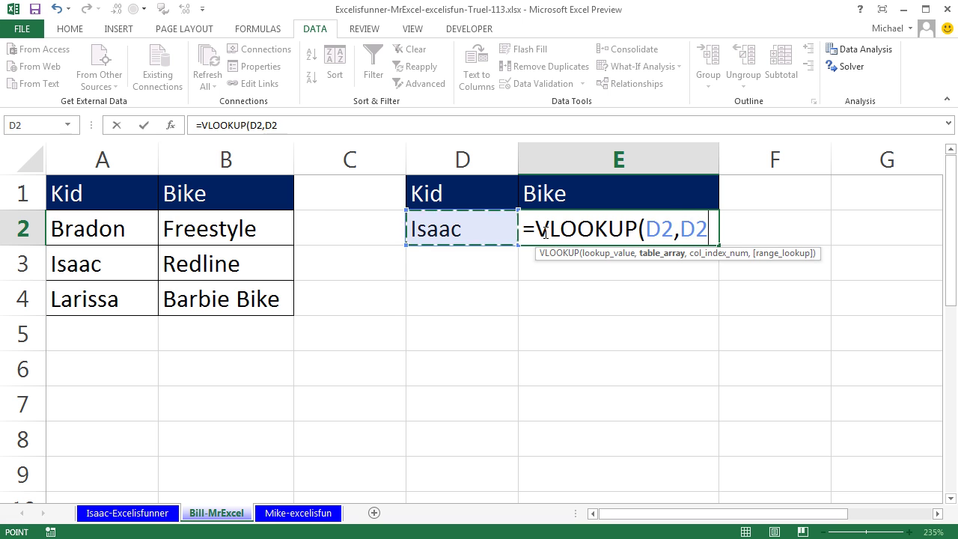
key(shift+Right)
key(shift+Down)
key(shift+Down)
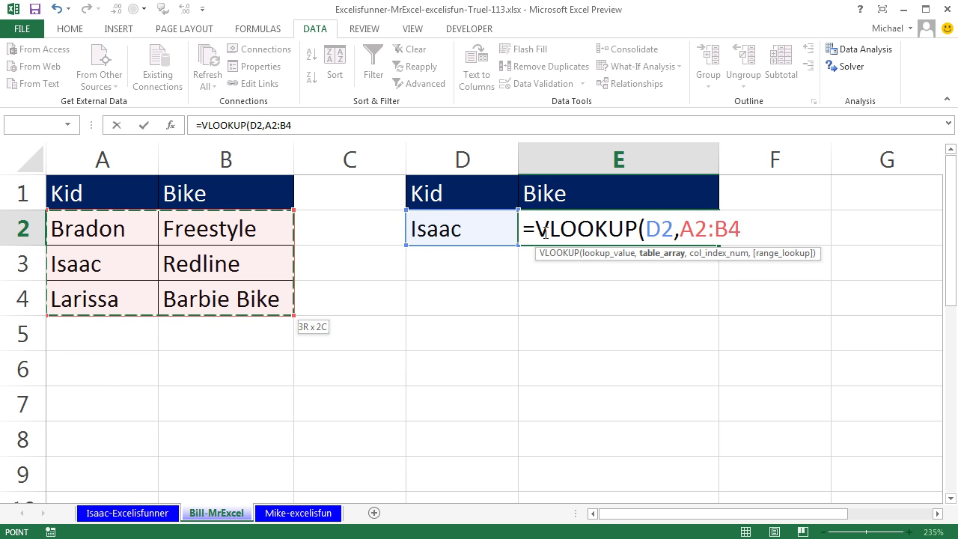
key(F4)
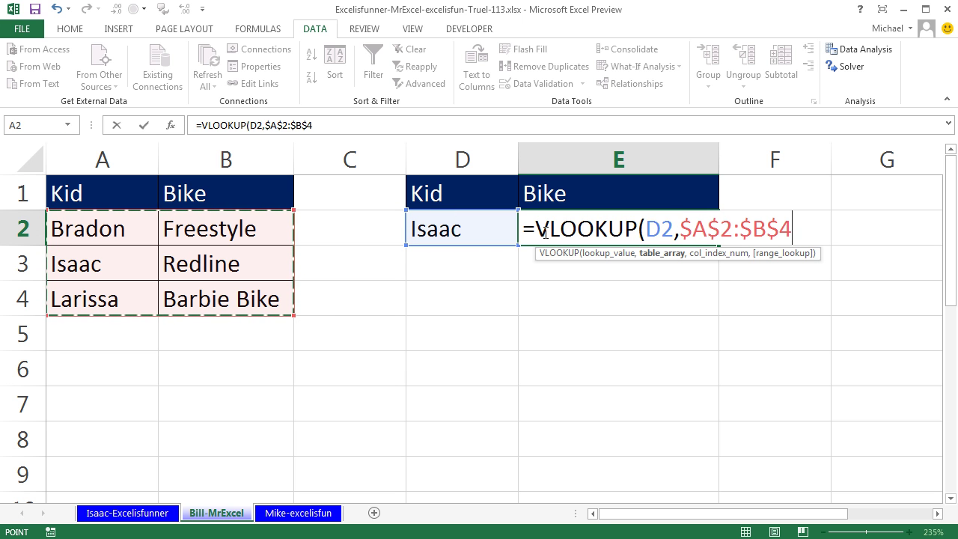
text(,2,)
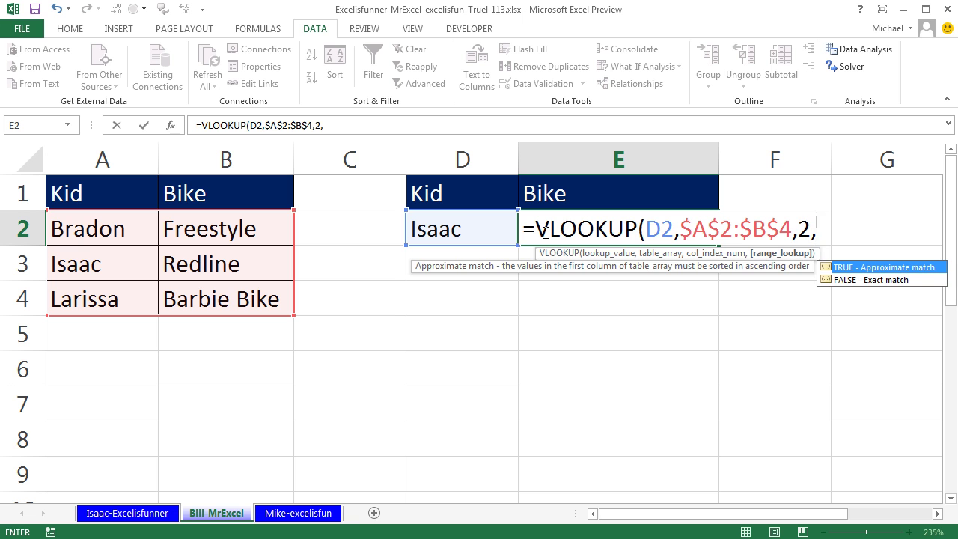
text(False))
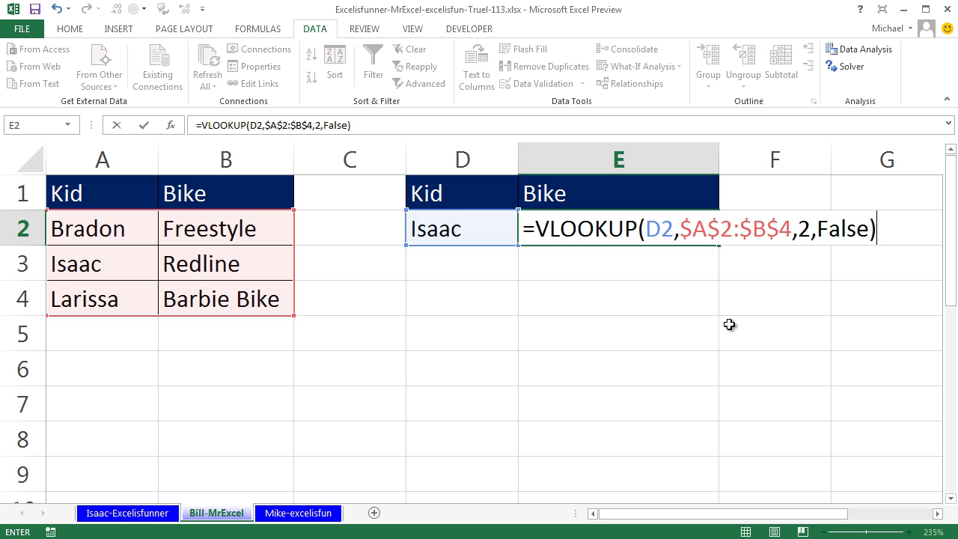
key(Return)
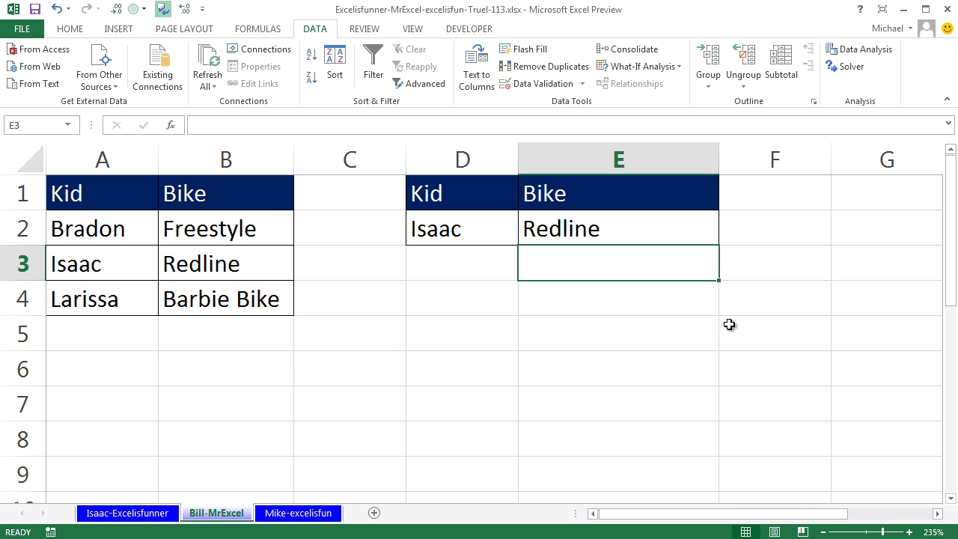
Pick Bradon, then Larissa, from D2's dropdown so E2 shows Barbie Bike
key(Up)
key(Left)
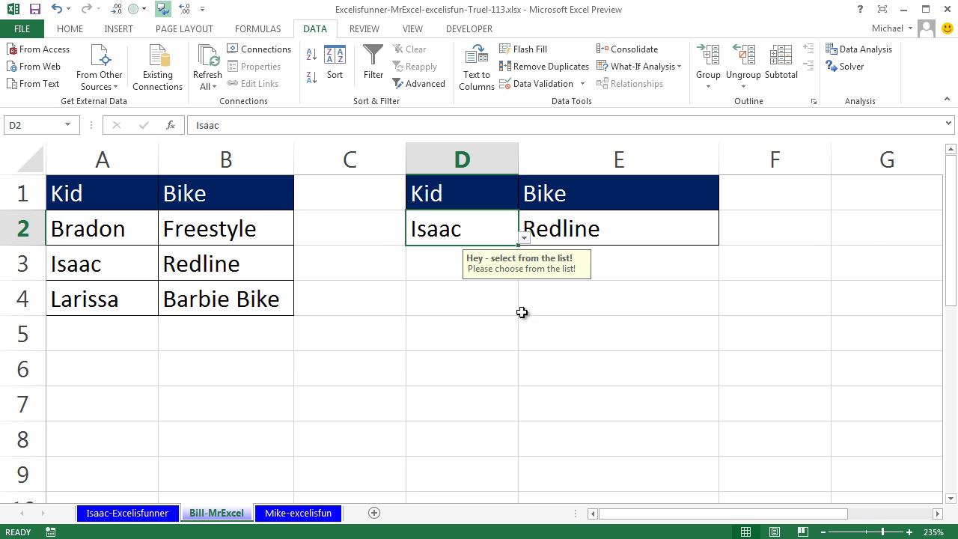
click(524, 237)
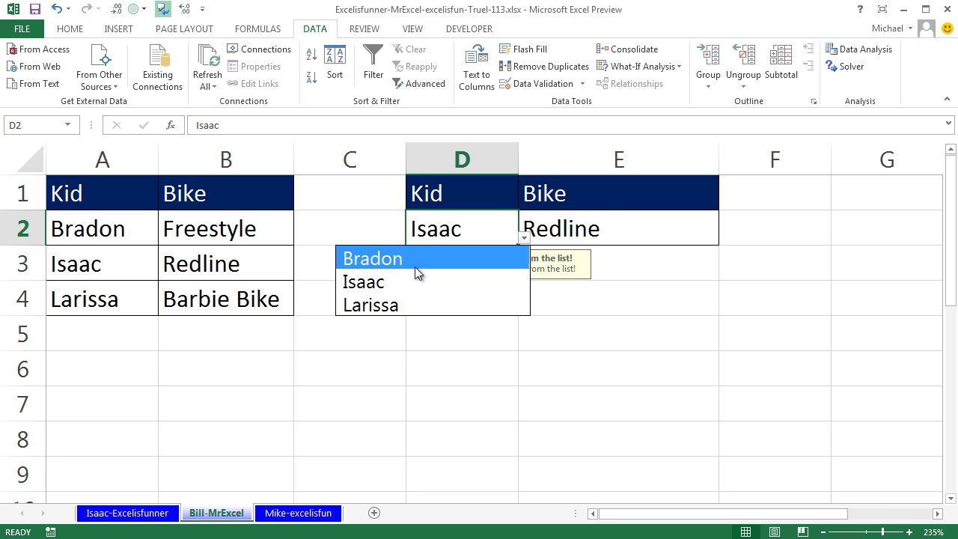
click(406, 260)
click(523, 238)
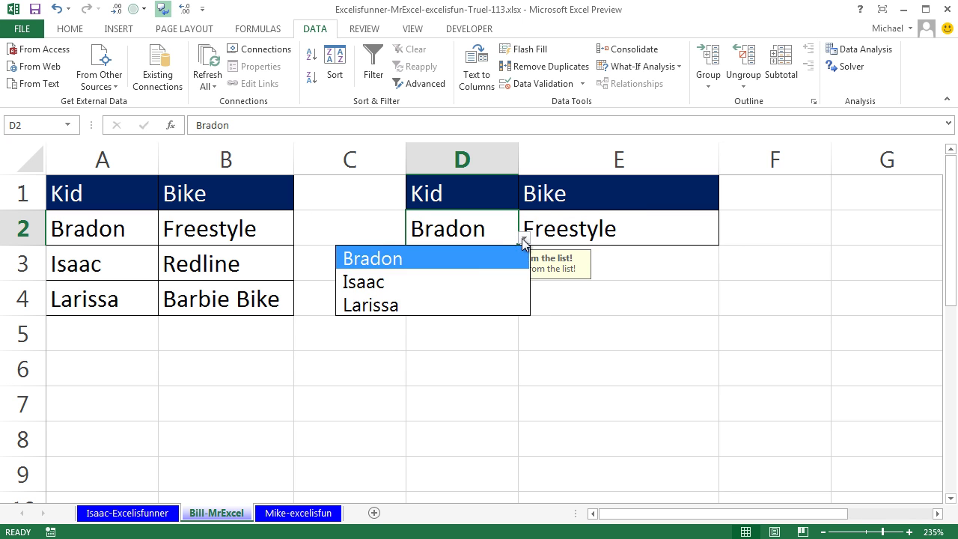
click(382, 301)
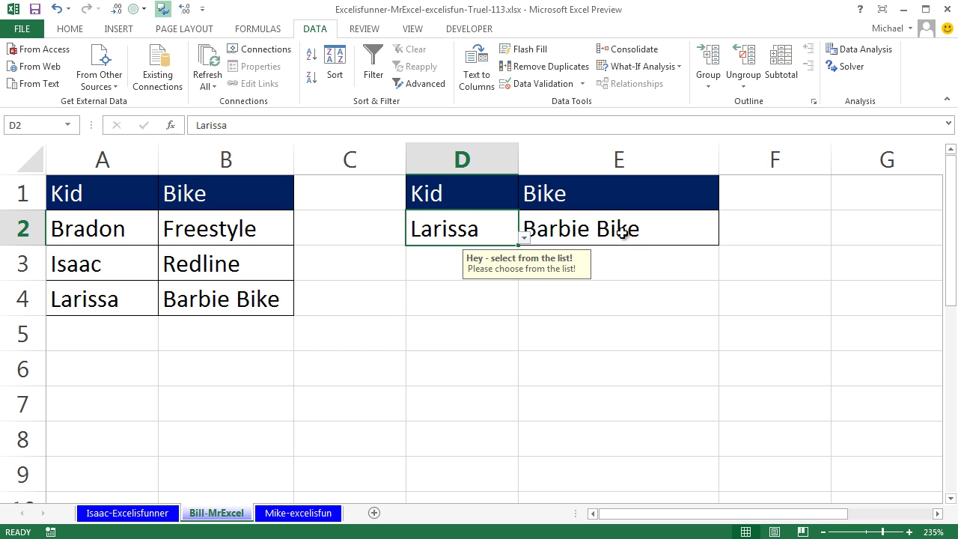
click(86, 228)
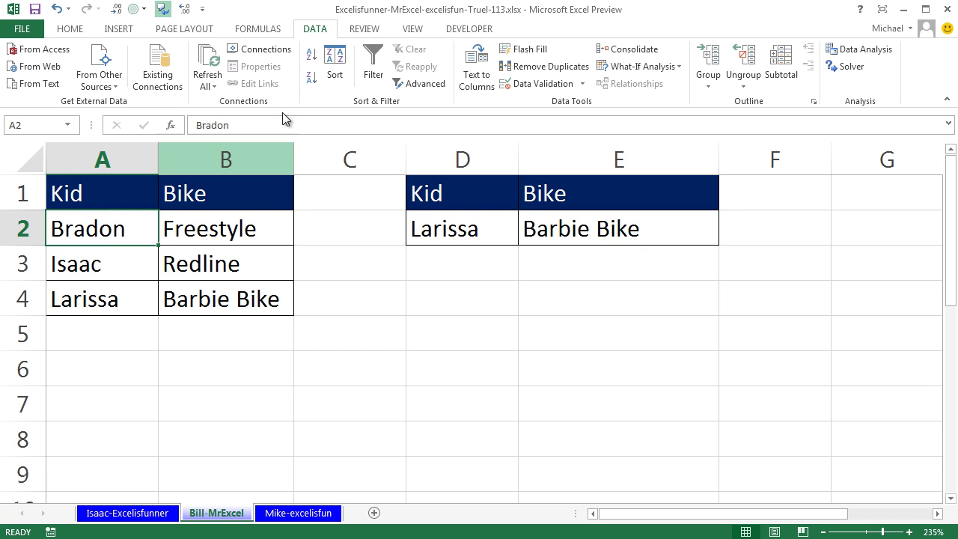
Sort the kid table Z to A and correct A4's name to Brandon
click(311, 79)
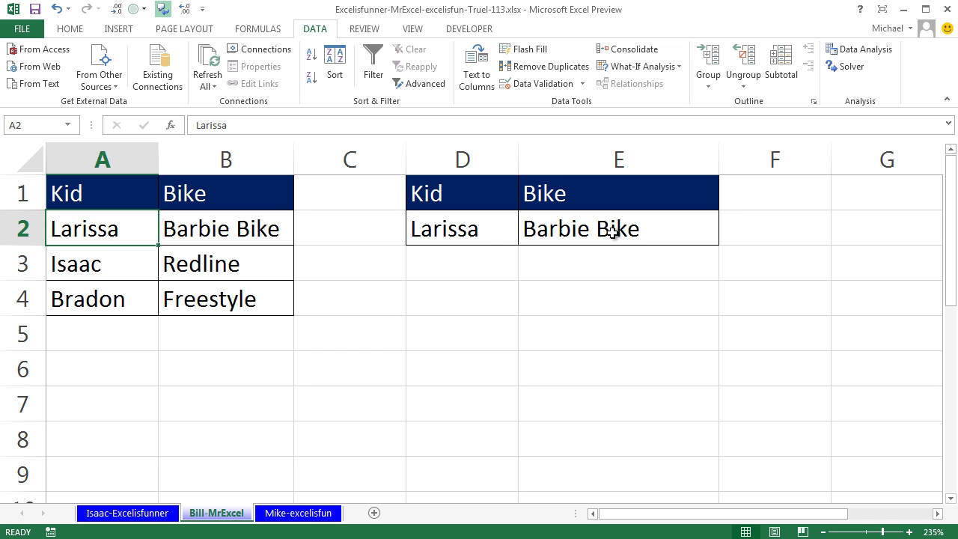
click(89, 303)
text(Brandon)
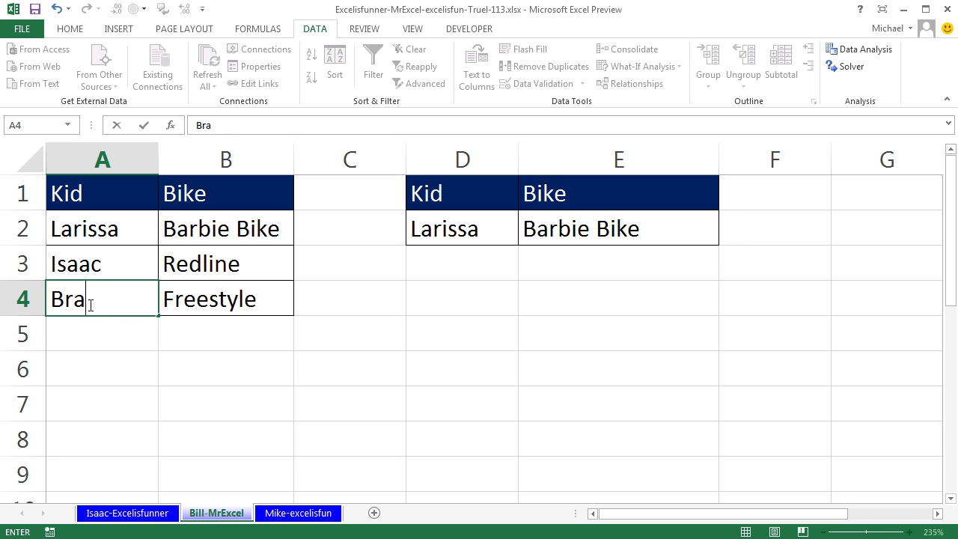
key(Right)
key(Up)
key(Up)
key(Up)
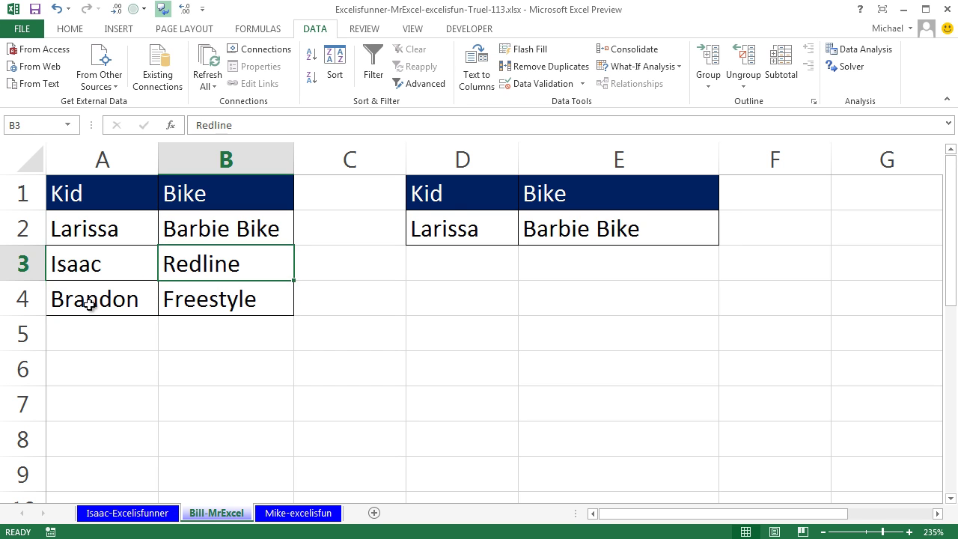
key(Right)
key(Right)
key(Down)
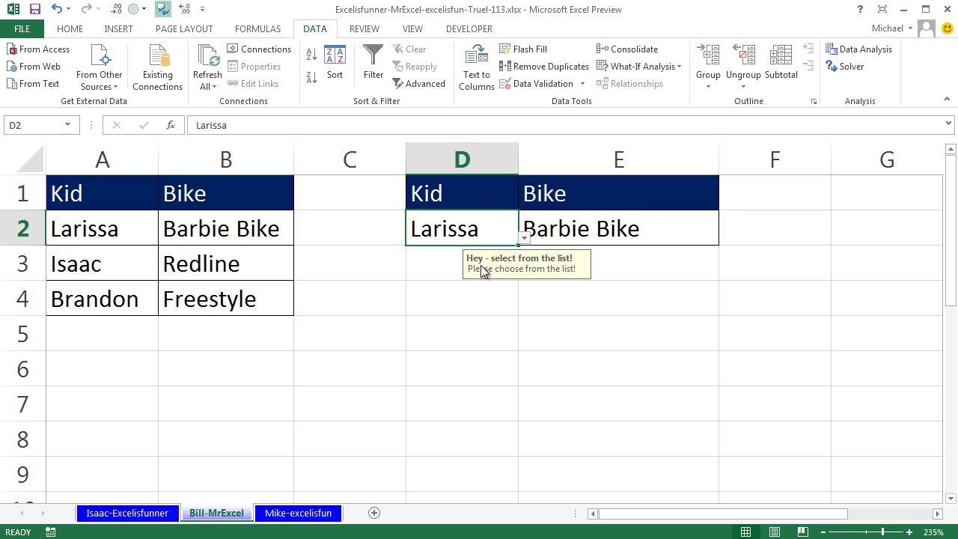
Pick Brandon in D2, then paste a misspelled 'Bradon' from D4 into D2, producing #N/A
click(524, 238)
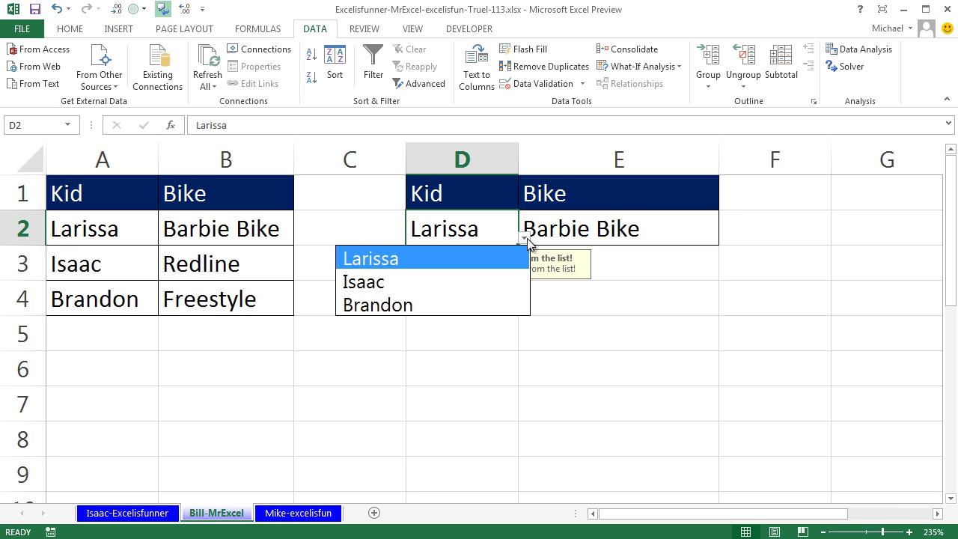
click(385, 306)
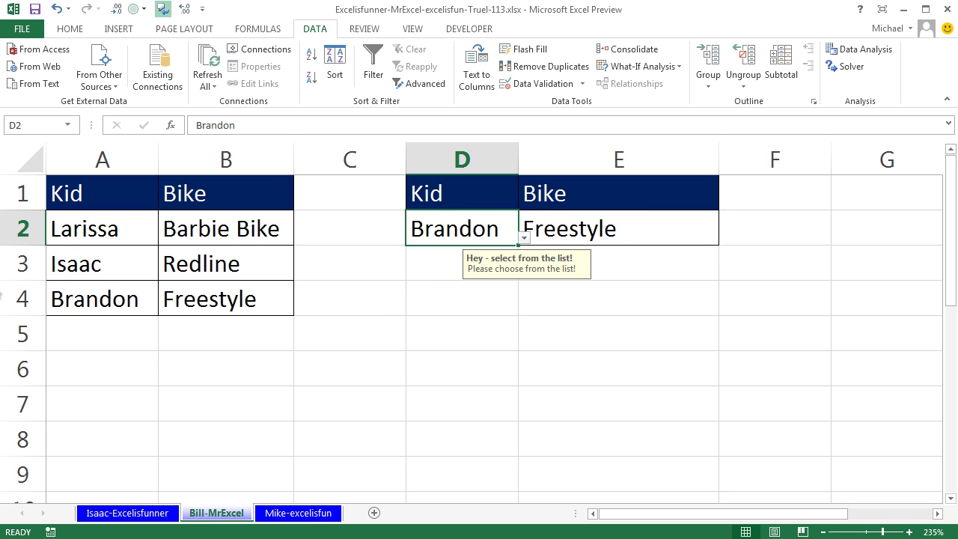
key(Down)
key(Down)
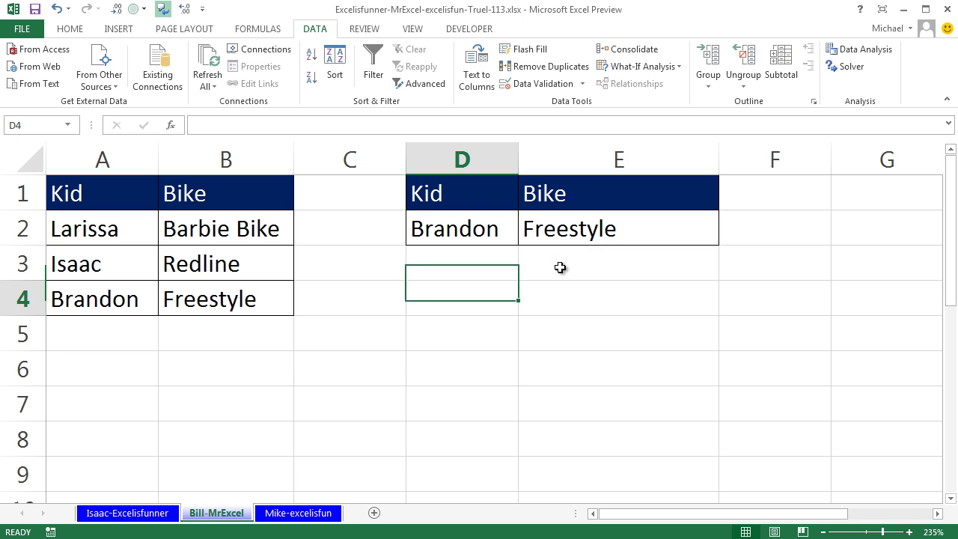
text(Bradon)
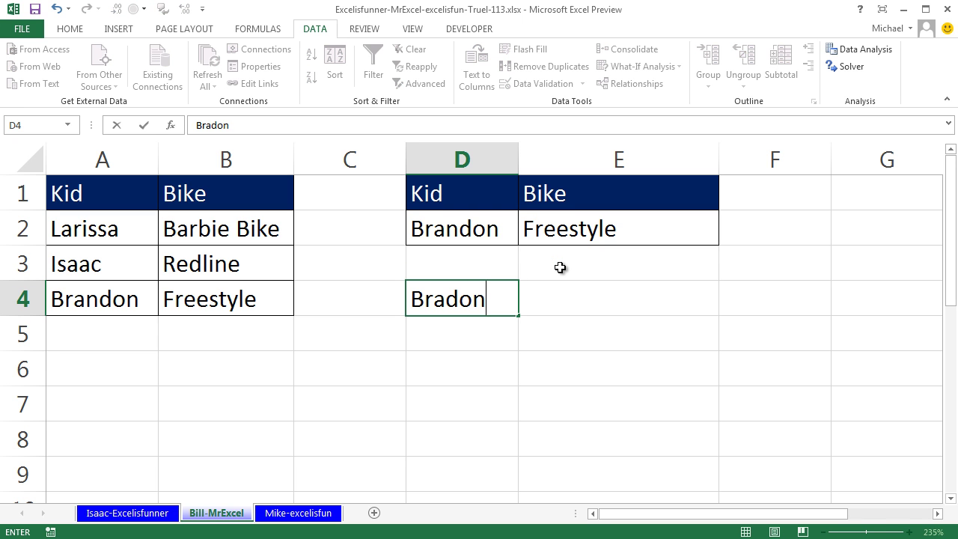
key(ctrl+Return)
key(ctrl+c)
key(Up)
key(Up)
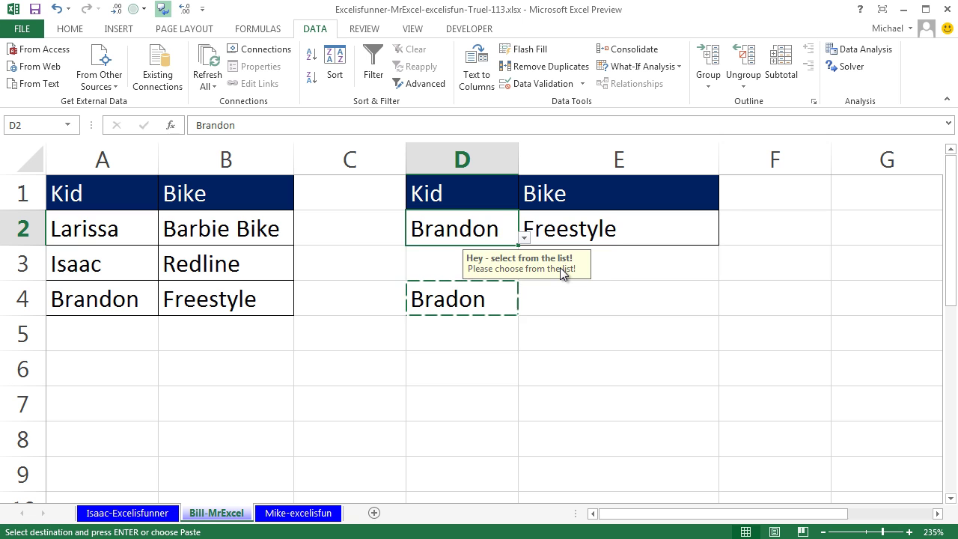
key(ctrl+v)
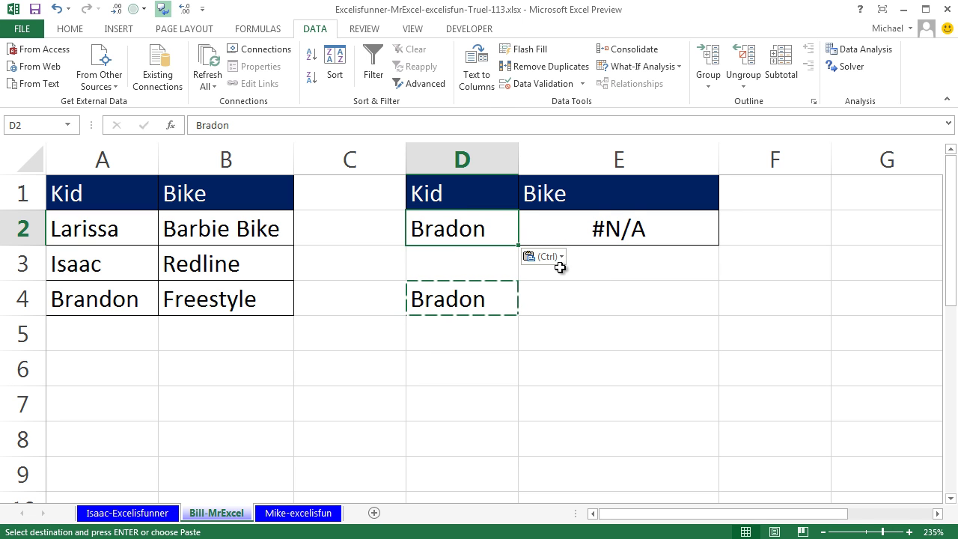
Wrap E2's lookup in IFERROR with an empty-text fallback, =IFERROR(VLOOKUP(D2,$A$2:$B$4,2,FALSE),"")
click(630, 233)
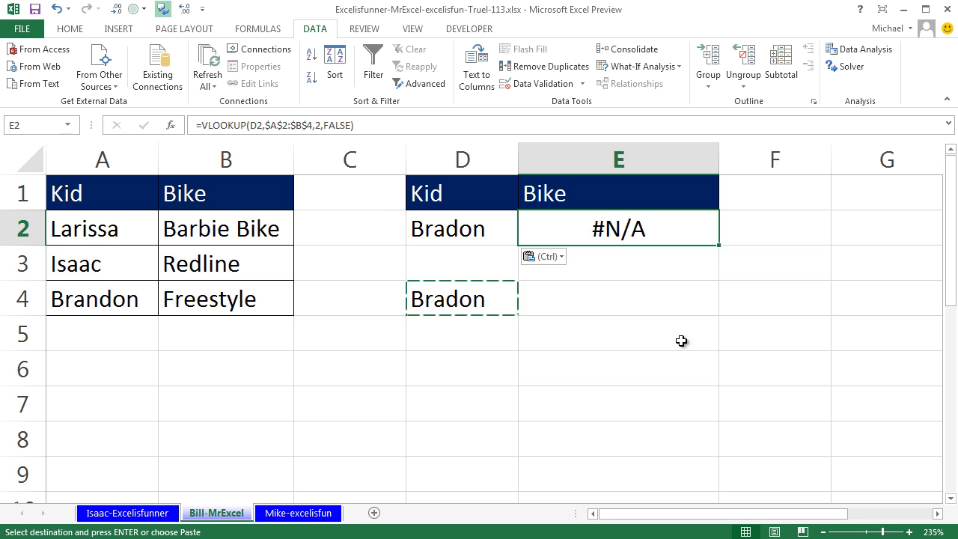
double_click(616, 226)
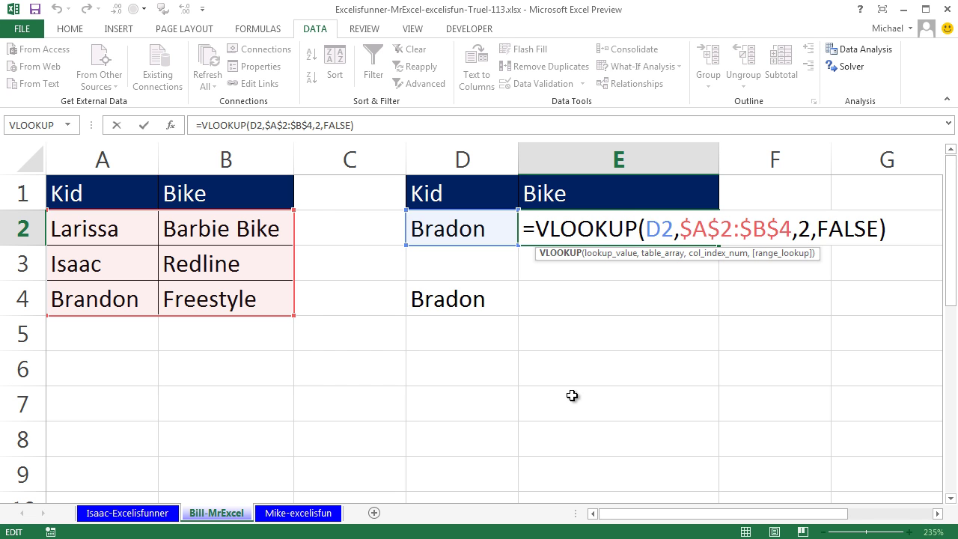
click(536, 229)
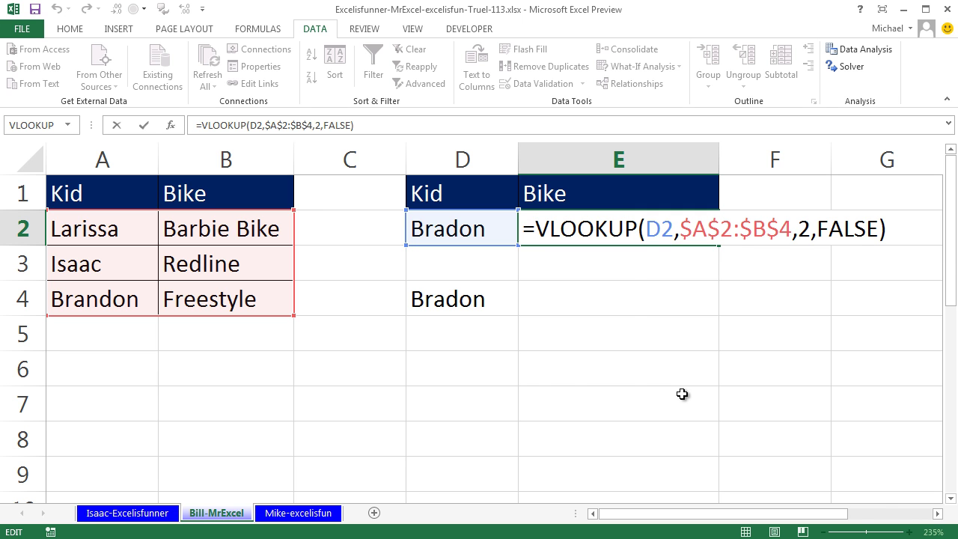
text(if)
key(Down)
key(Tab)
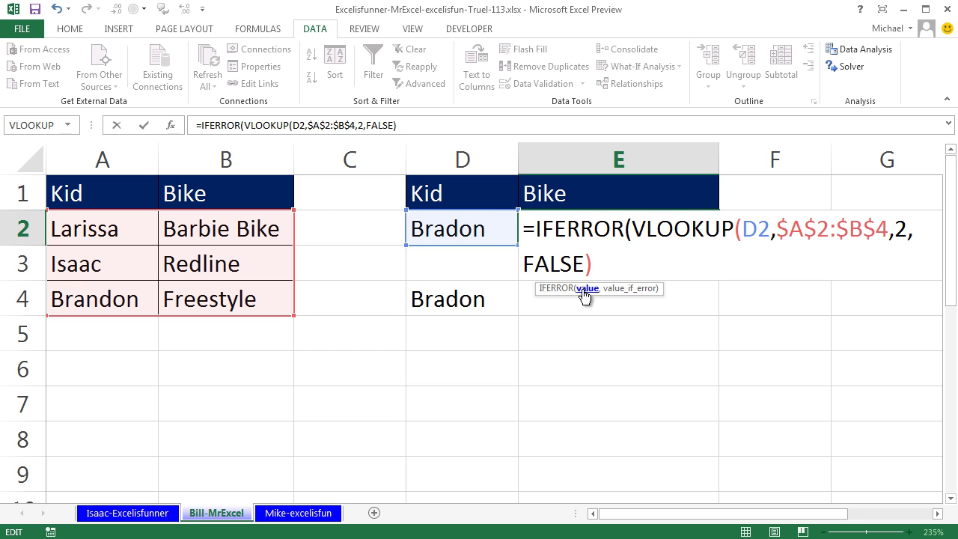
click(605, 267)
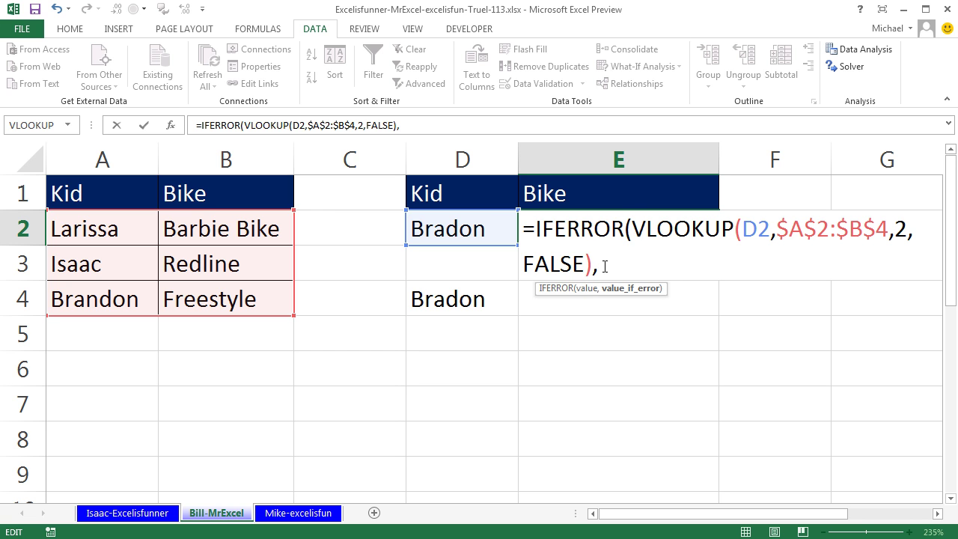
text(,""))
key(ctrl+Return)
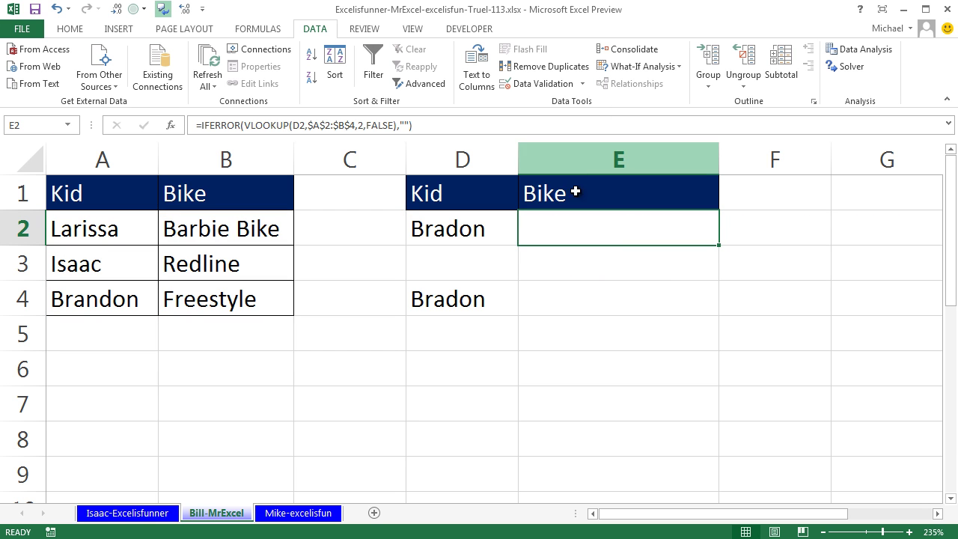
Change E2's IFERROR fallback text to "Try Again" so unmatched Bradon shows it
double_click(594, 235)
click(608, 259)
text(Try Again)
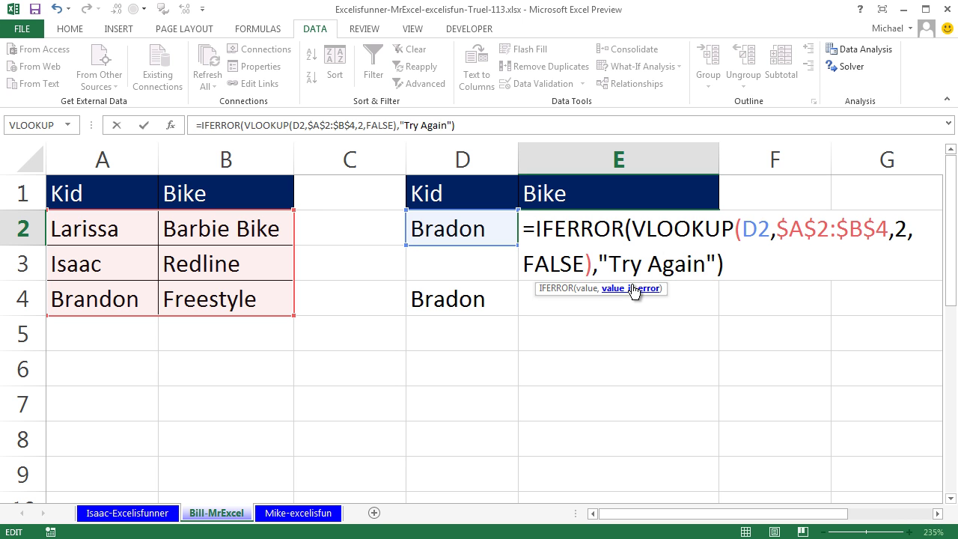
key(Return)
click(492, 226)
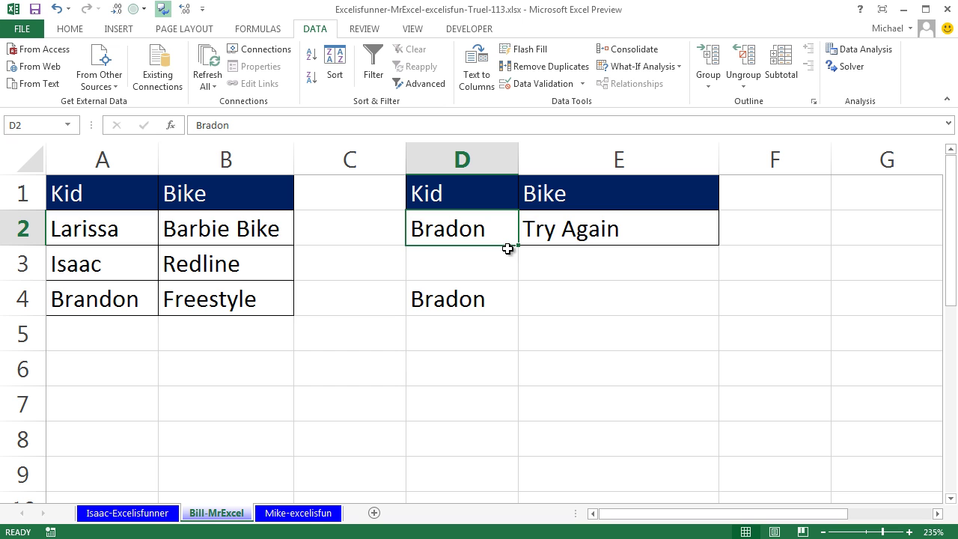
On the Mike-excelisfun sheet, add list validation to D2 with source =$A$2:$A$4
click(499, 298)
click(492, 235)
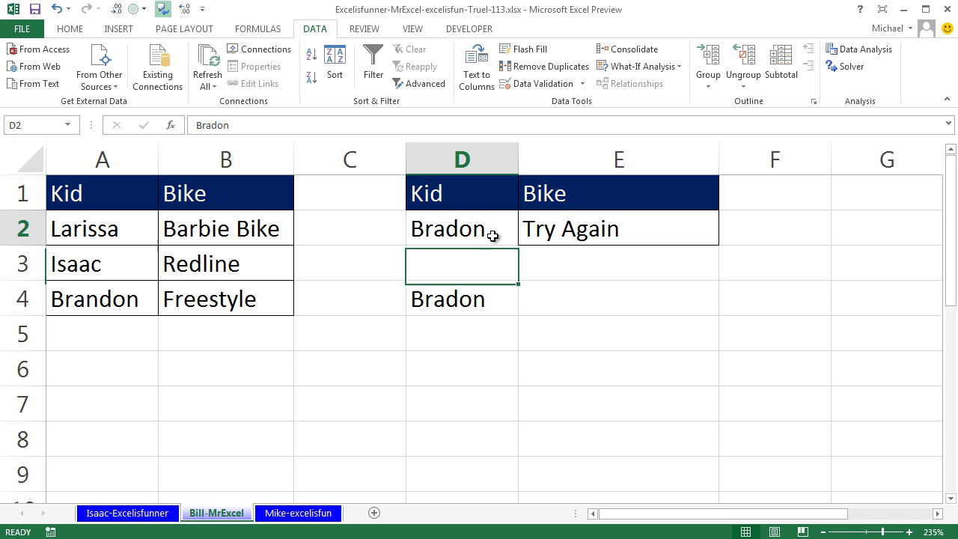
click(318, 514)
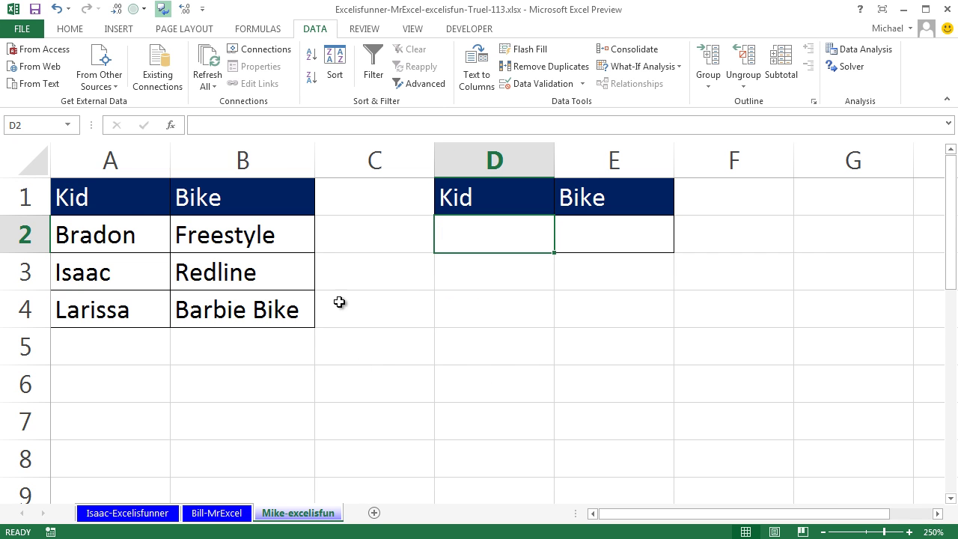
key(alt+d)
key(l)
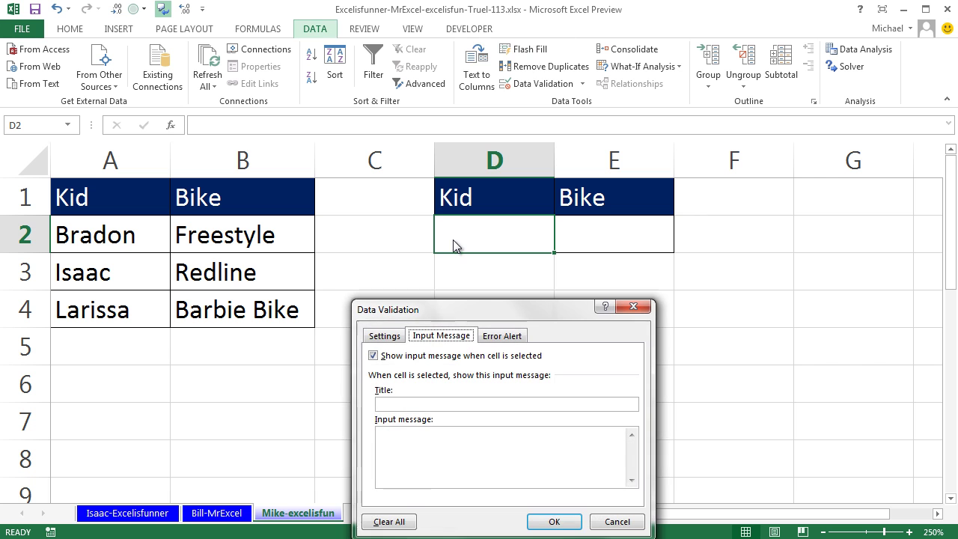
click(384, 336)
click(431, 385)
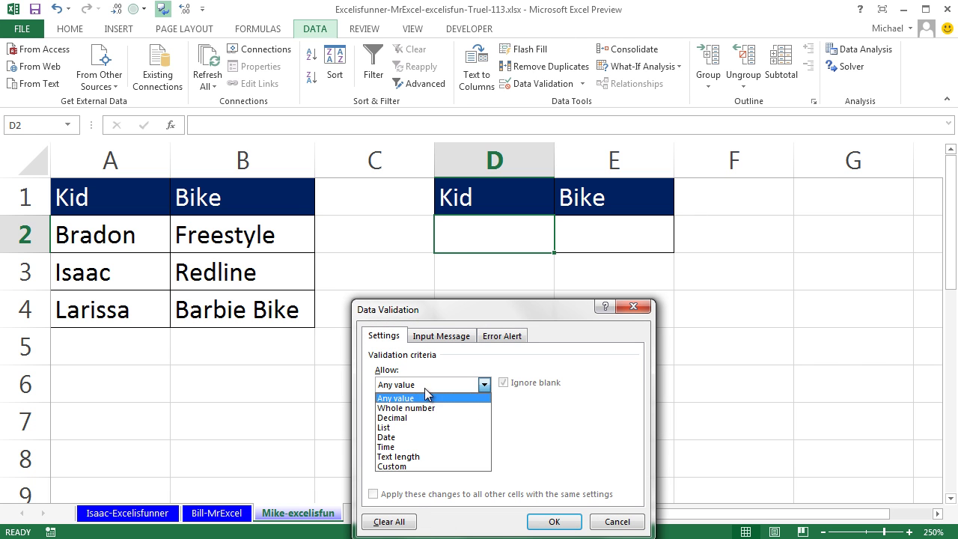
click(401, 427)
click(416, 447)
drag(125, 232, 125, 311)
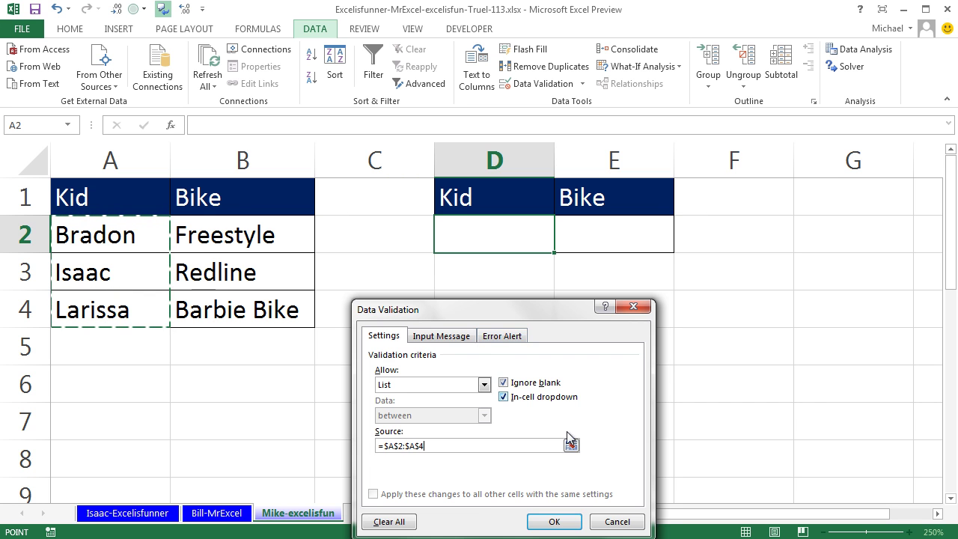
click(553, 521)
click(561, 245)
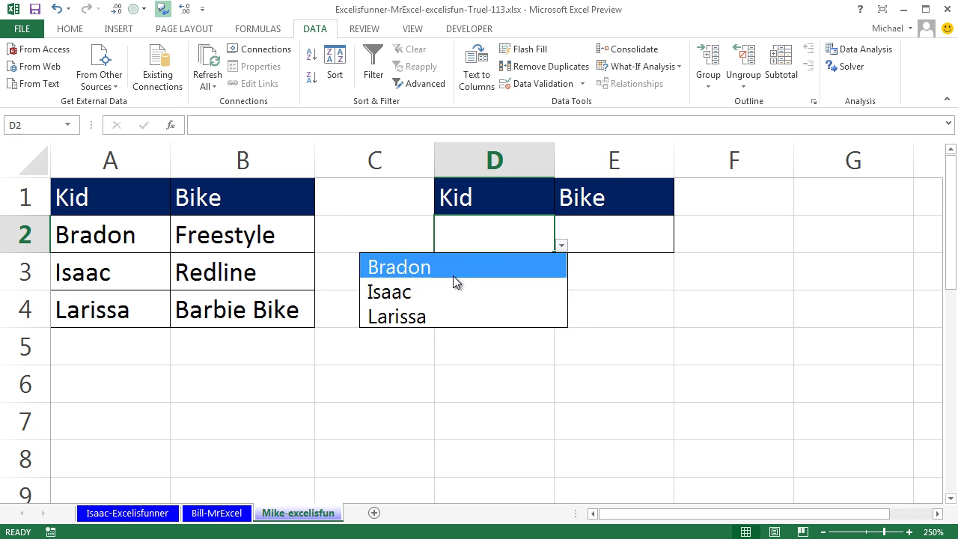
Choose Bradon in D2 and enter =VLOOKUP(D2,A2:B4,2) in E2, returning Freestyle
click(452, 274)
click(590, 232)
text(=vl)
key(Tab)
key(Left)
text(,)
key(Left)
key(Left)
key(Left)
key(shift+Left)
key(shift+Down)
key(shift+Down)
text(,)
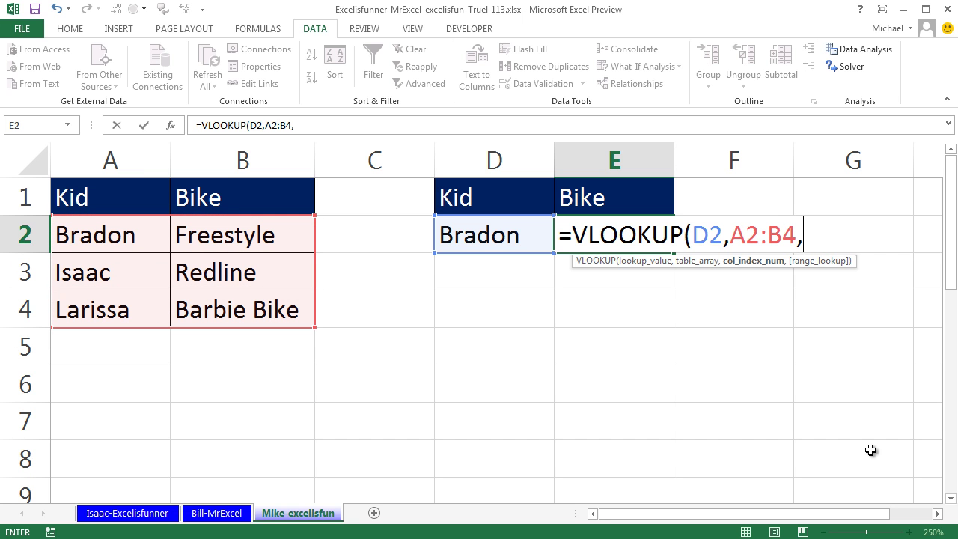
text(2))
key(ctrl+Return)
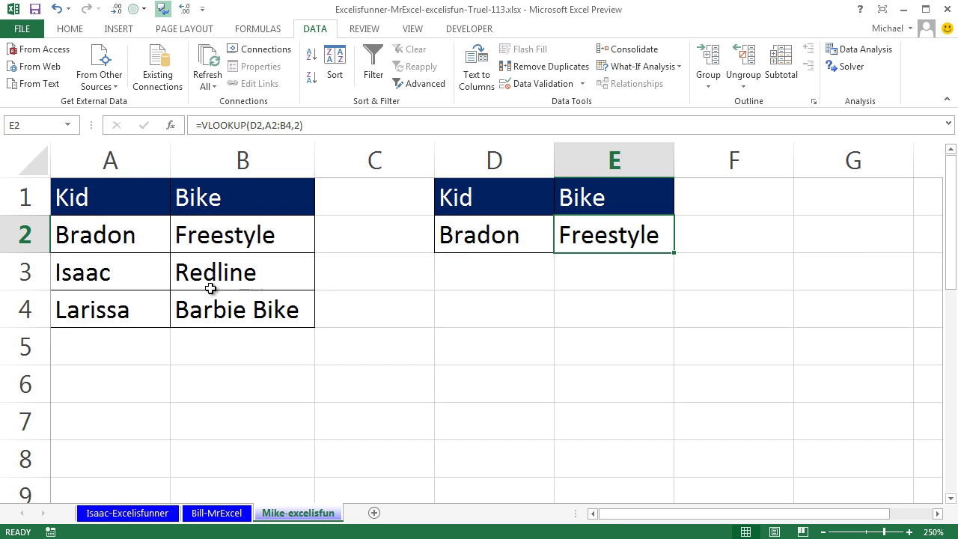
Review D2's dropdown, then start converting the kid list into a table with Ctrl+T
click(140, 295)
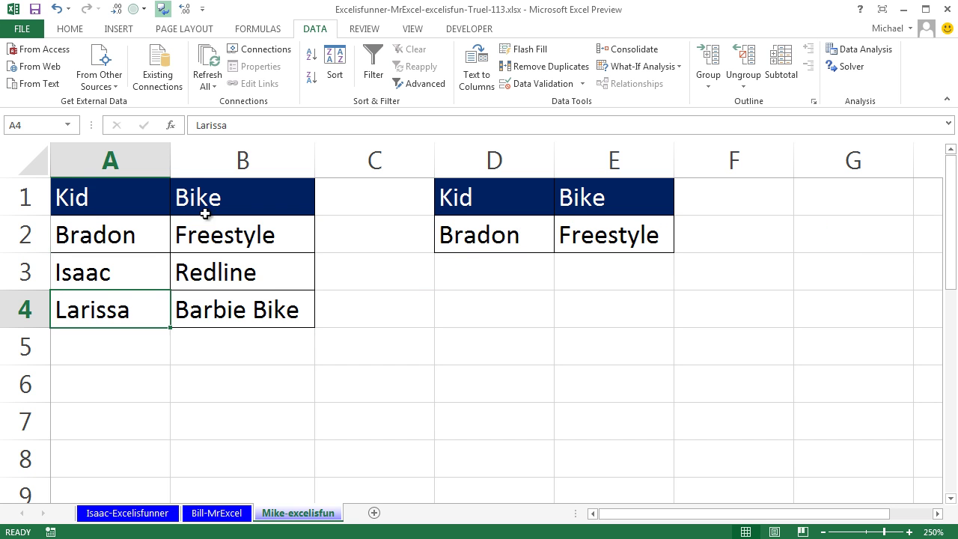
click(498, 235)
click(563, 250)
click(543, 244)
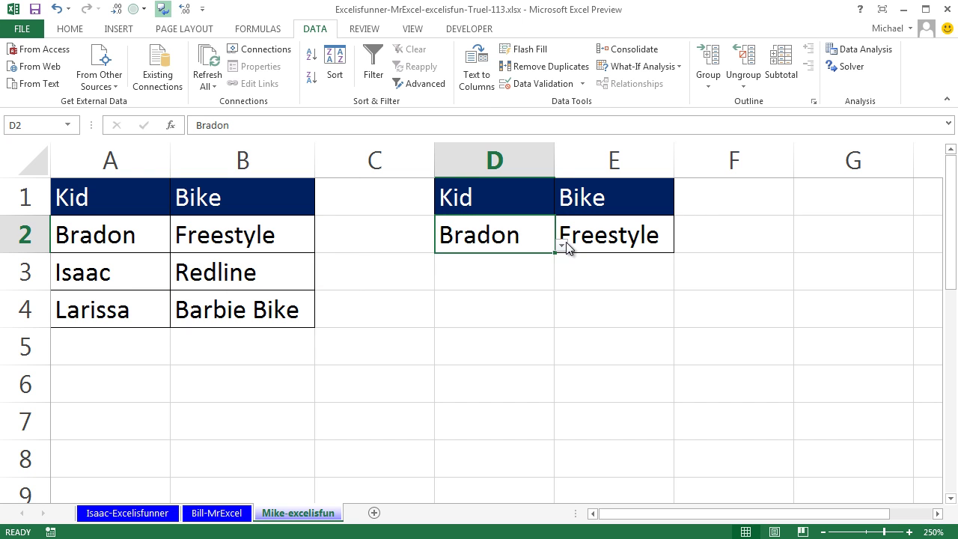
click(561, 245)
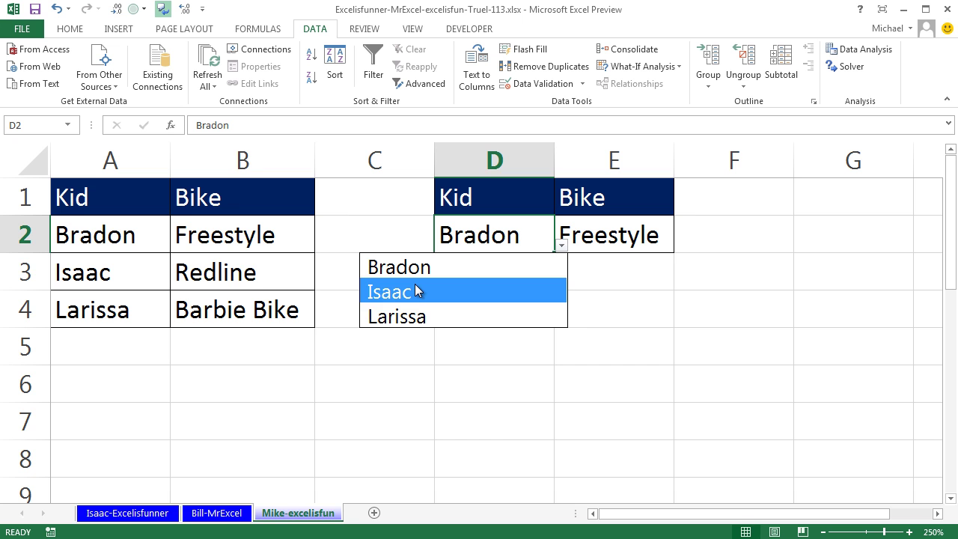
key(Escape)
click(252, 271)
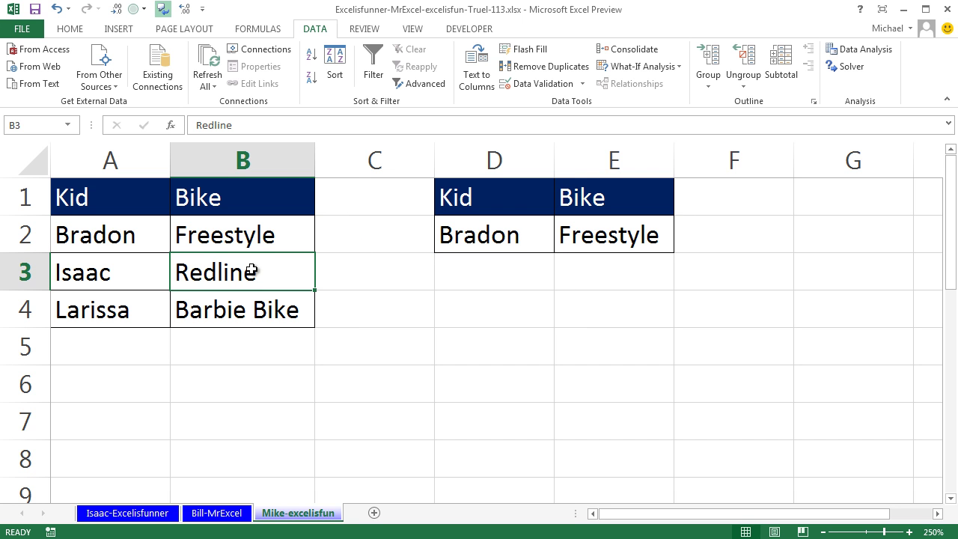
key(ctrl+t)
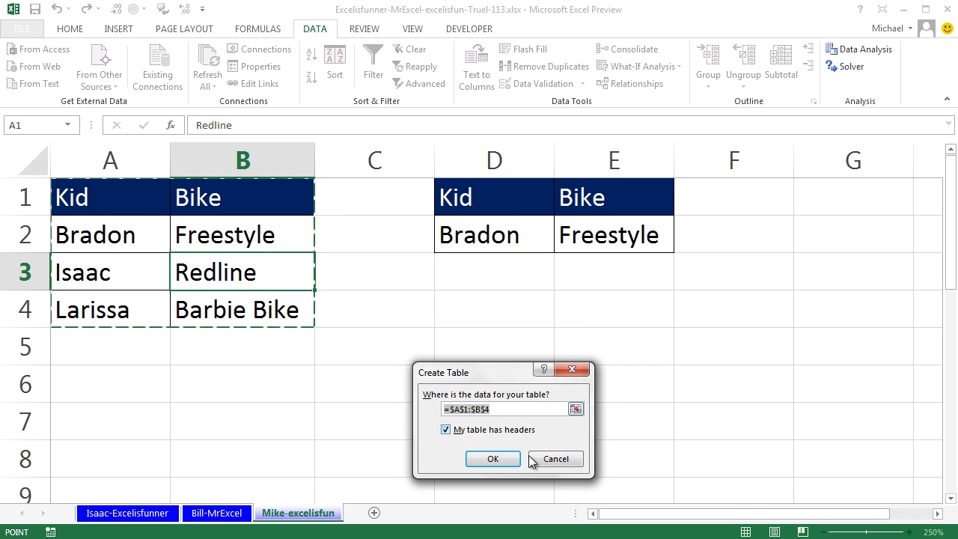
Confirm the table and add a new row with Timmy and No Bike :(
click(496, 457)
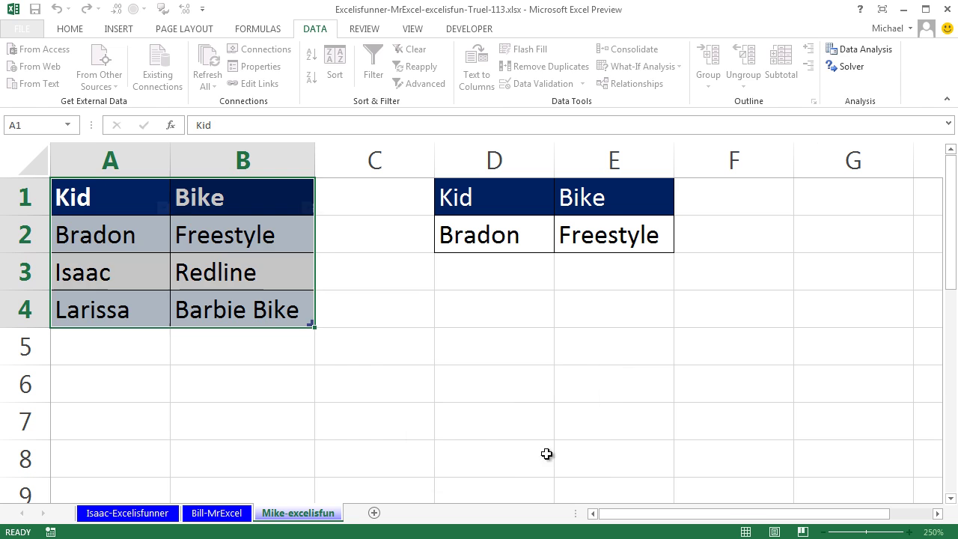
click(264, 314)
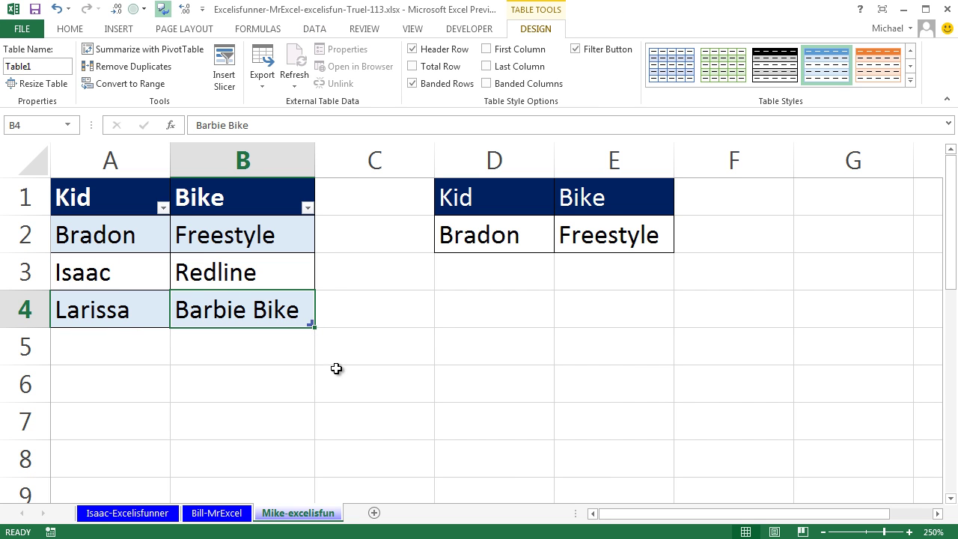
key(Tab)
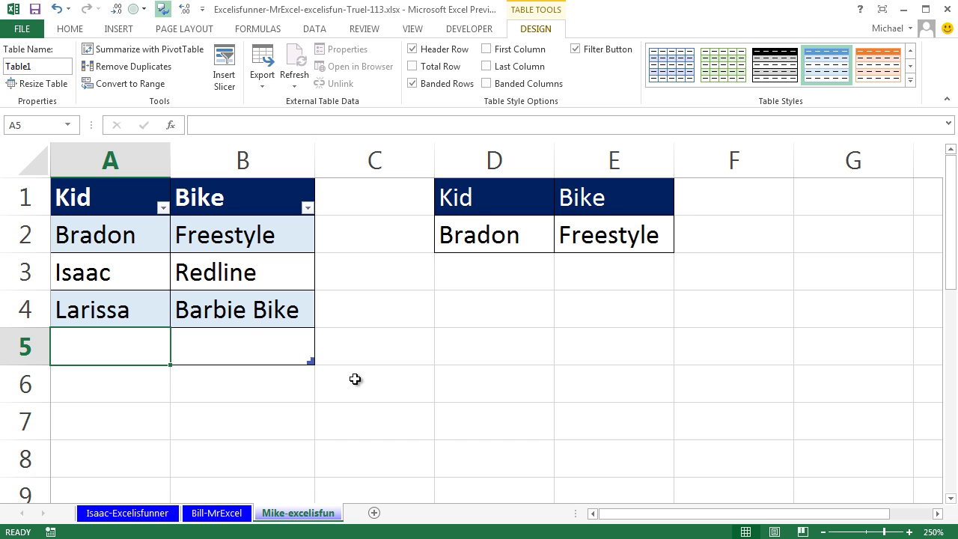
text(Timmy)
key(Tab)
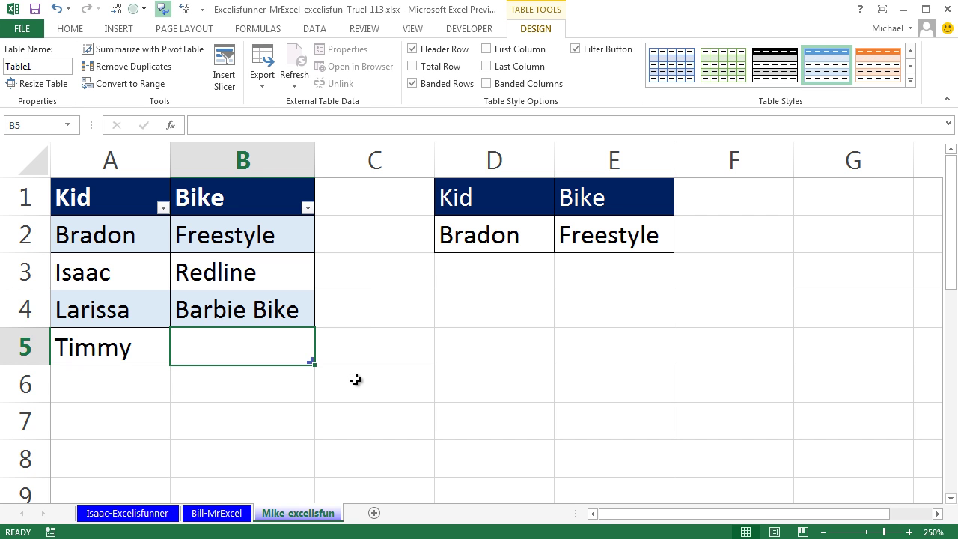
text(No Bui)
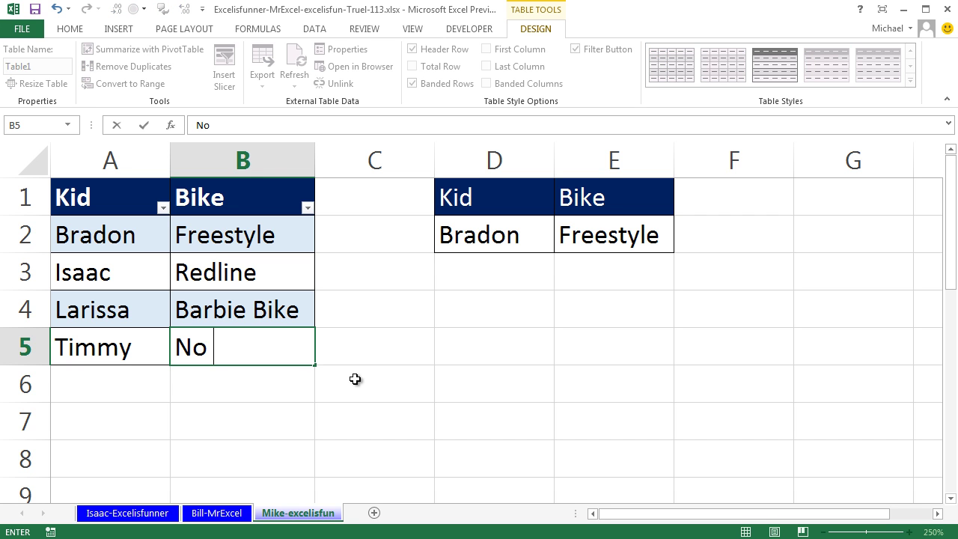
key(BackSpace)
text(ike :)
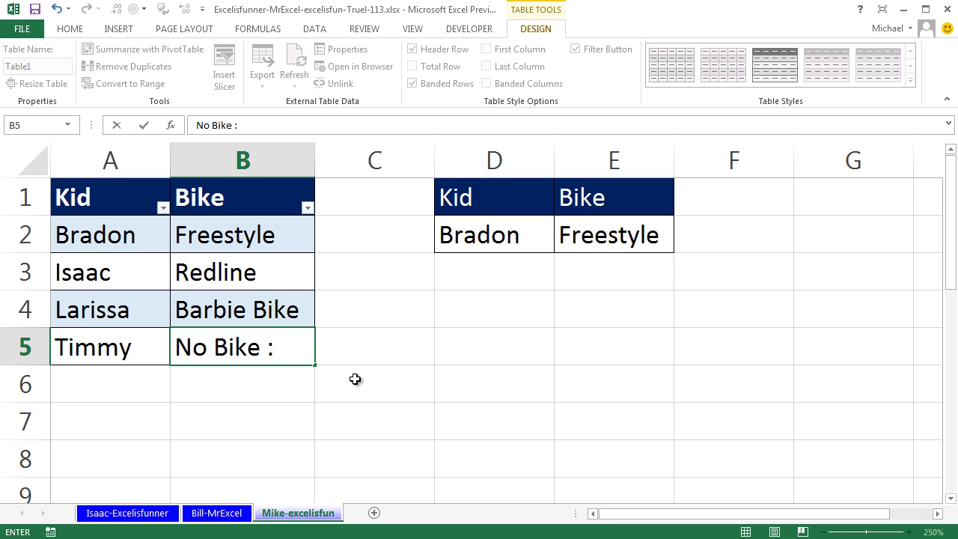
text(()
key(ctrl+Return)
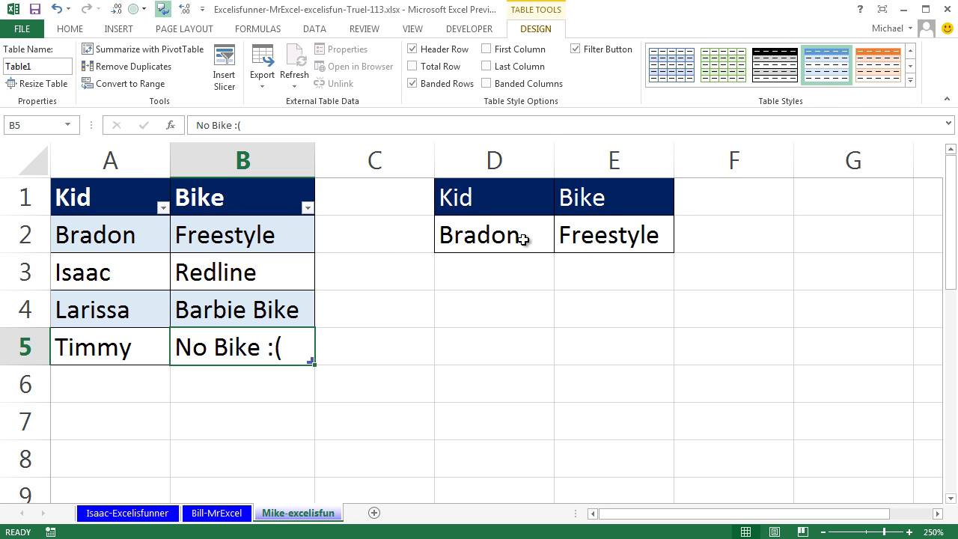
Pick Timmy from D2's dropdown so E2 shows No Bike :(, and widen column E slightly
click(529, 242)
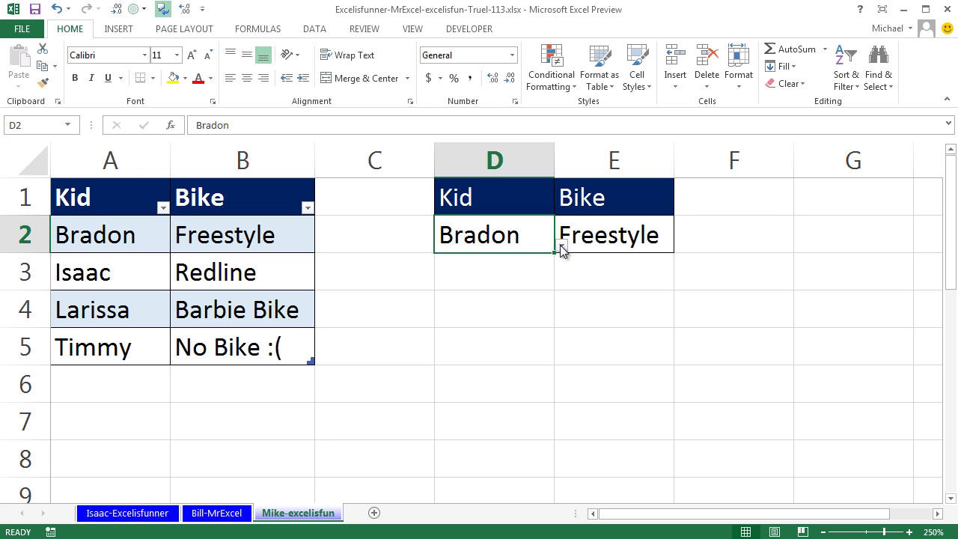
click(561, 246)
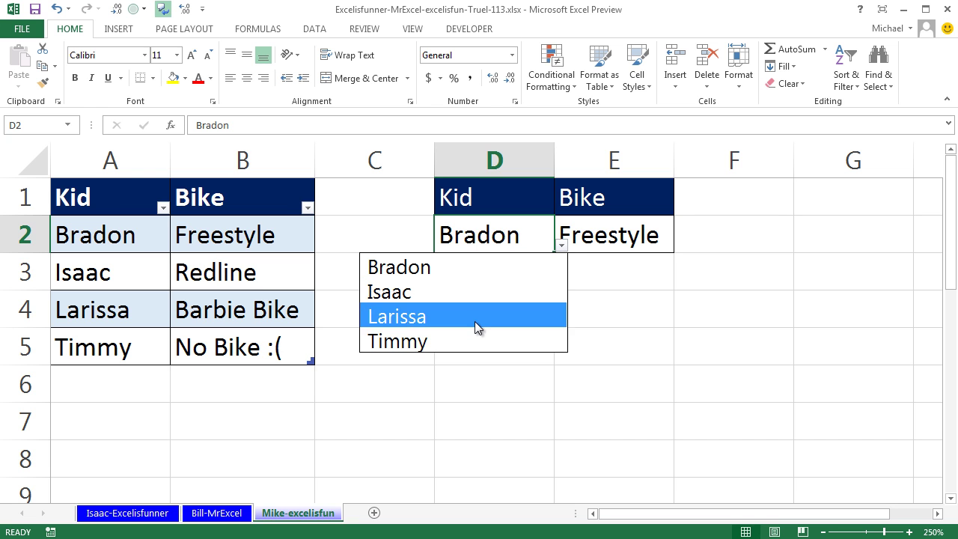
click(463, 341)
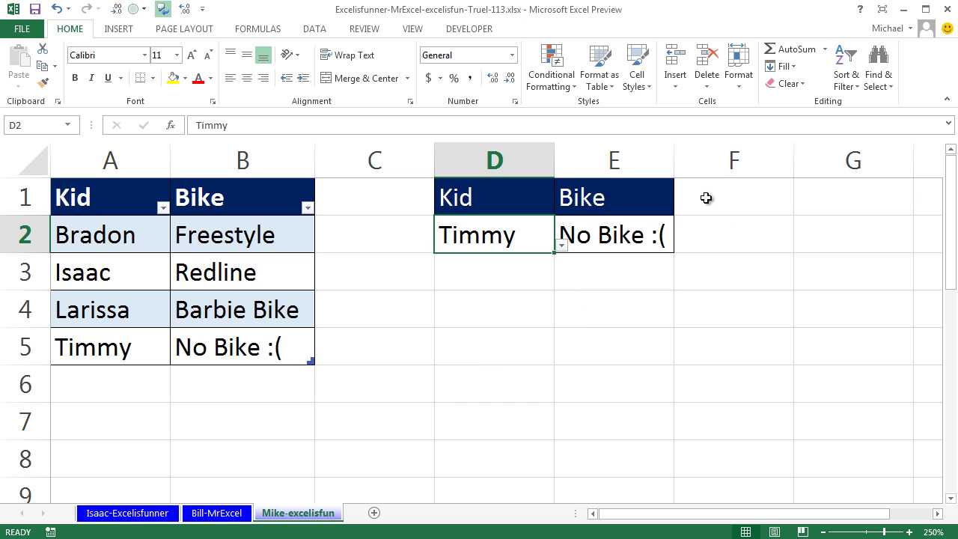
drag(673, 162, 683, 161)
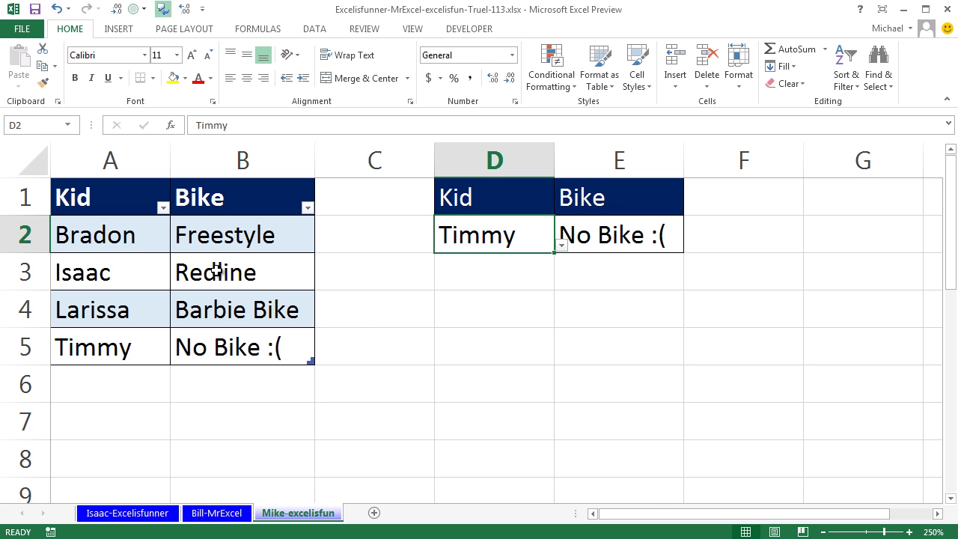
Check that D2's validation source now covers =$A$2:$A$5
key(alt+d)
key(l)
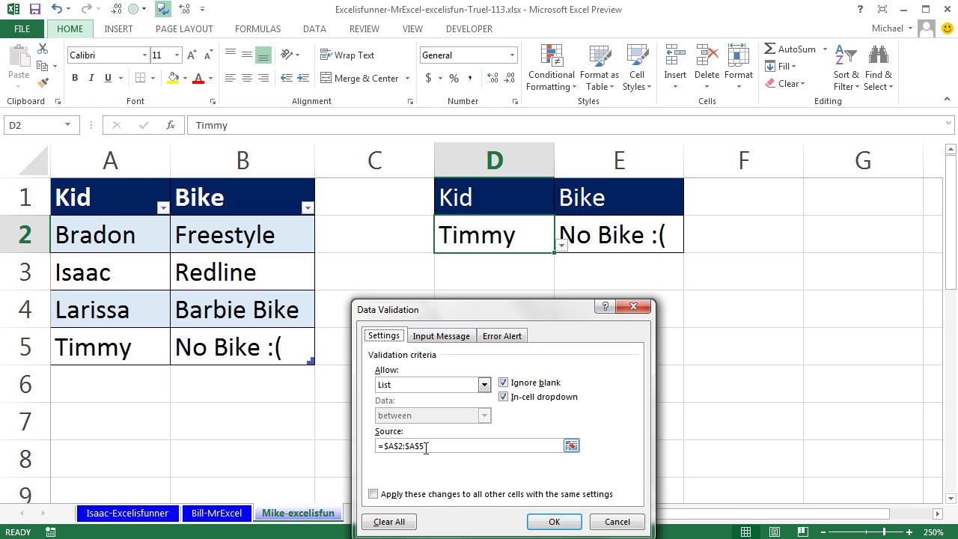
key(Return)
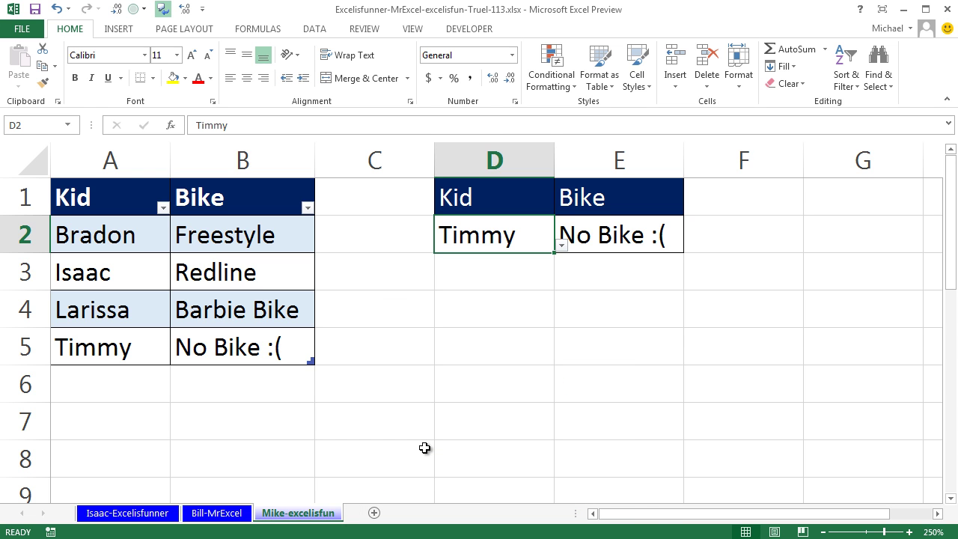